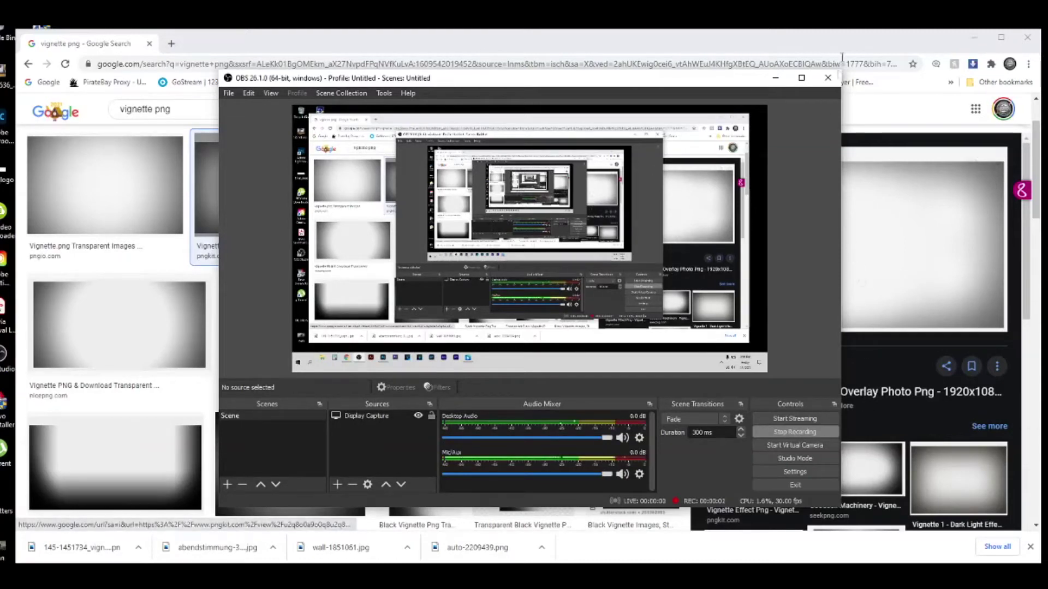
Minimize the OBS recorder and the Chrome vignette image search to reveal Photoshop.
left_click(771, 82)
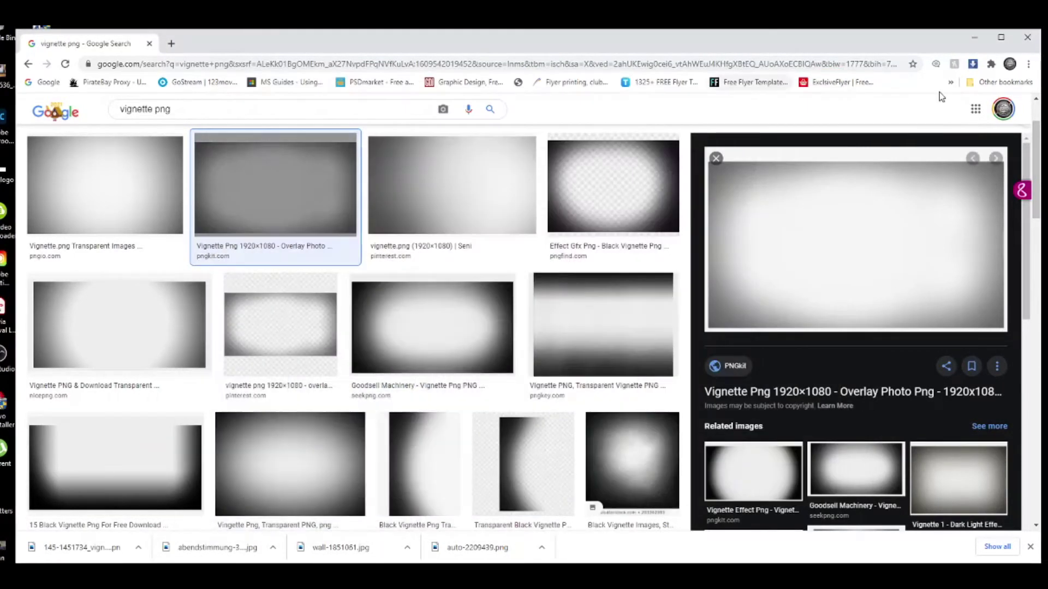
left_click(975, 43)
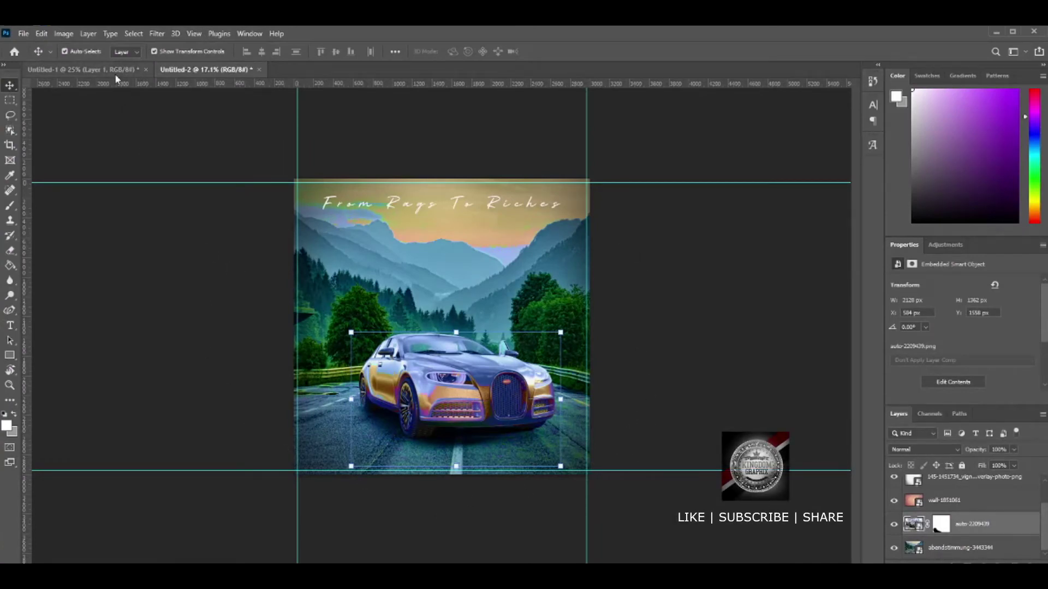
Switch to Untitled-1 and verify in Image Size it is 10 × 10 inches at 300 ppi.
left_click(81, 69)
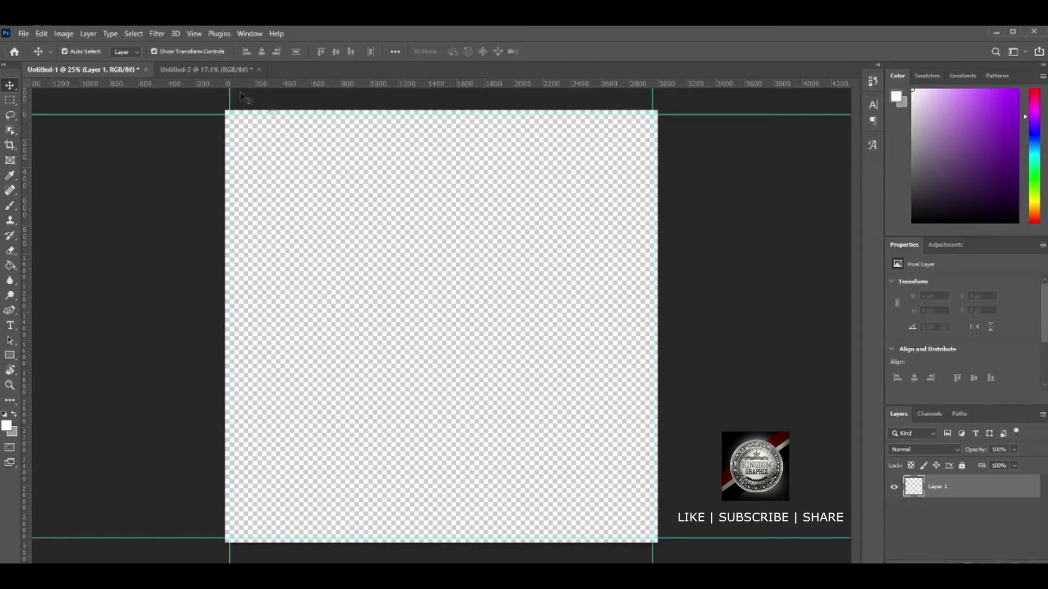
left_click(63, 34)
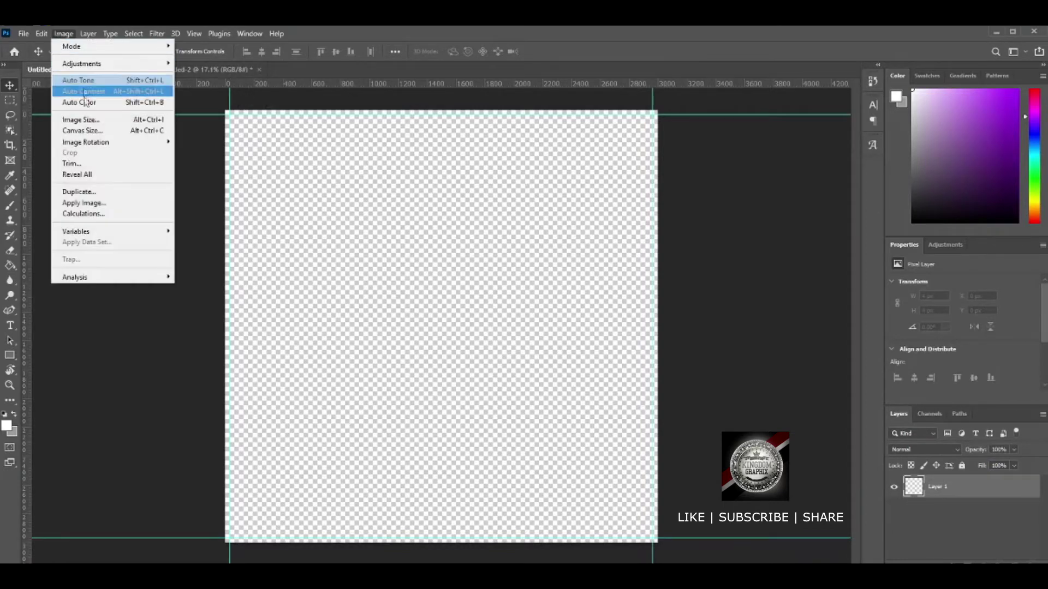
left_click(81, 119)
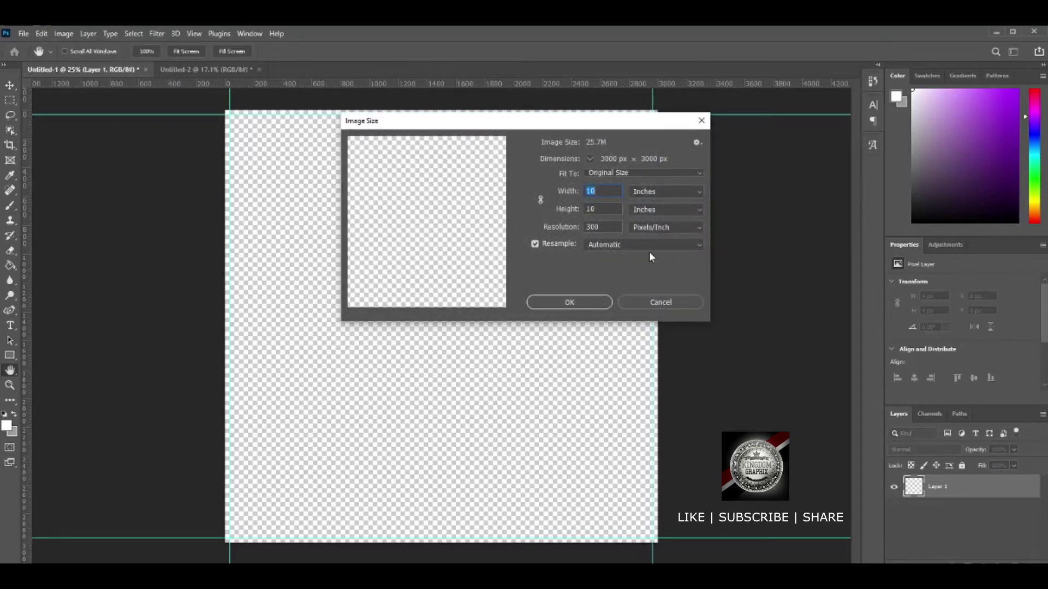
left_click(571, 302)
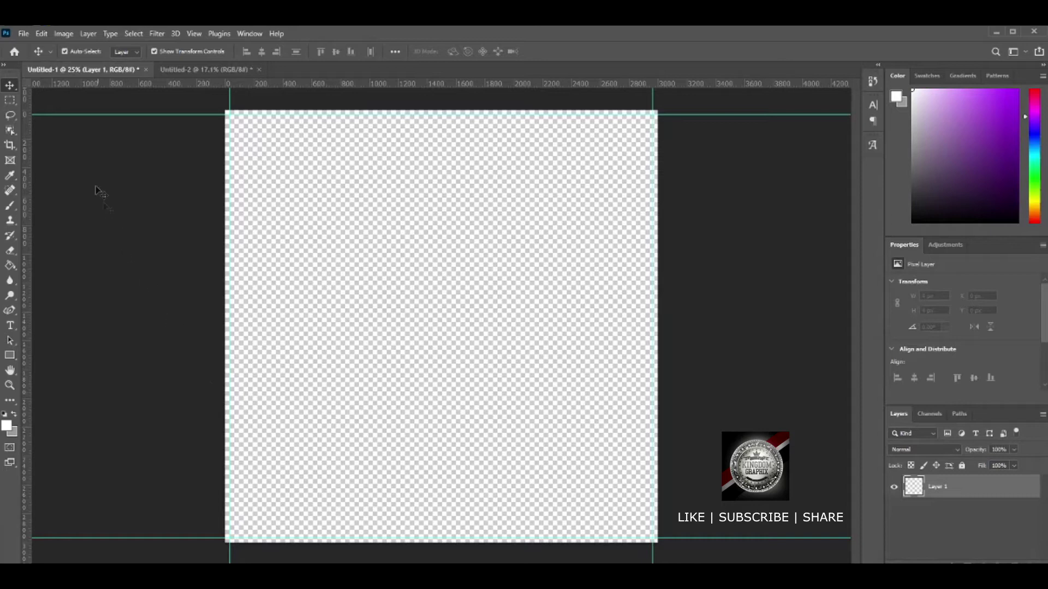
Embed abendstimmung-3443344 and scale it up to fill the canvas height.
left_click(27, 34)
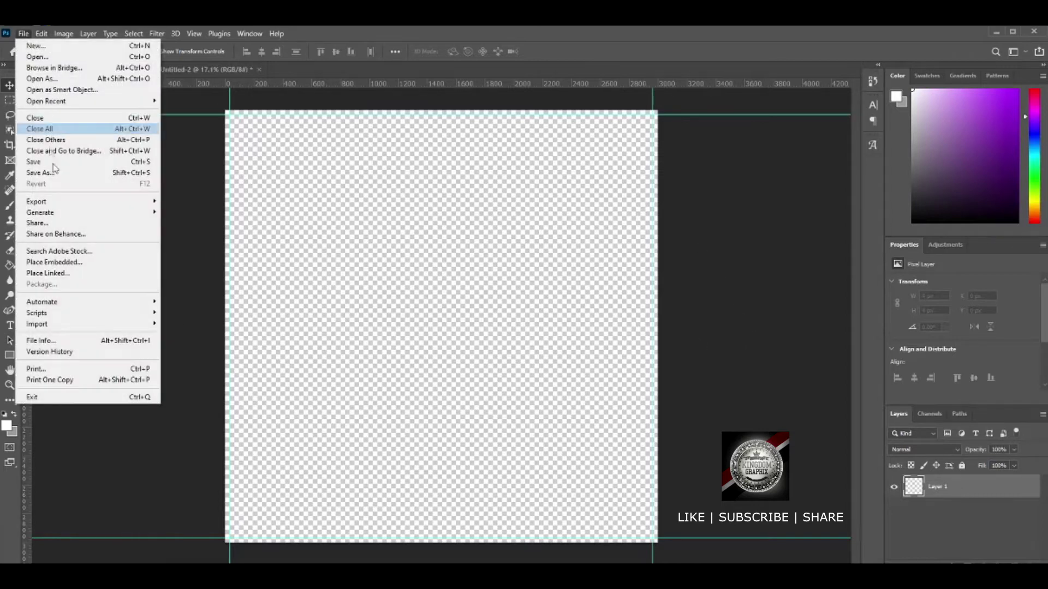
left_click(57, 263)
left_click(208, 151)
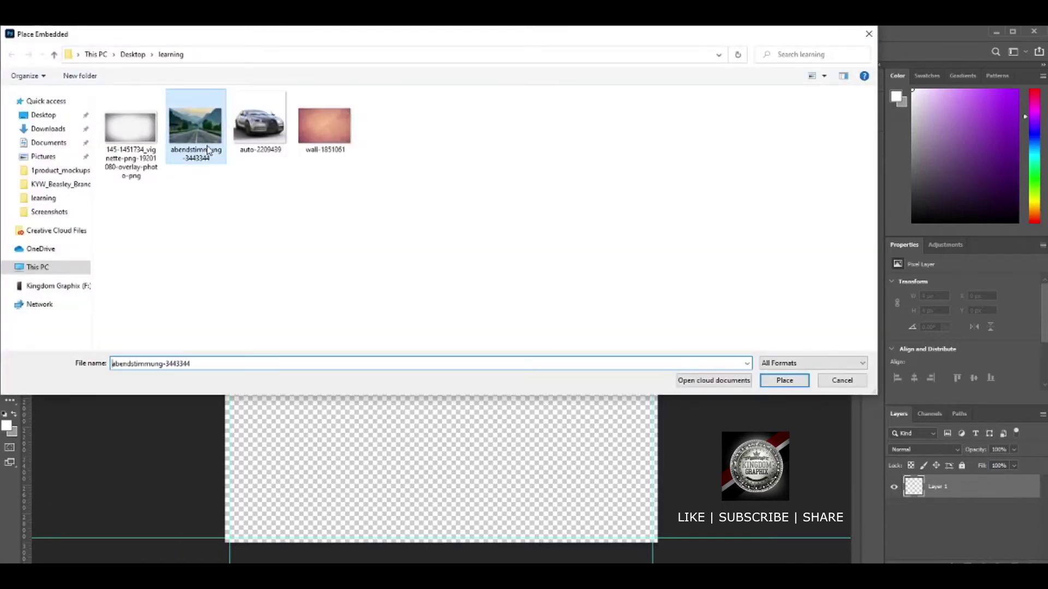
double_click(208, 151)
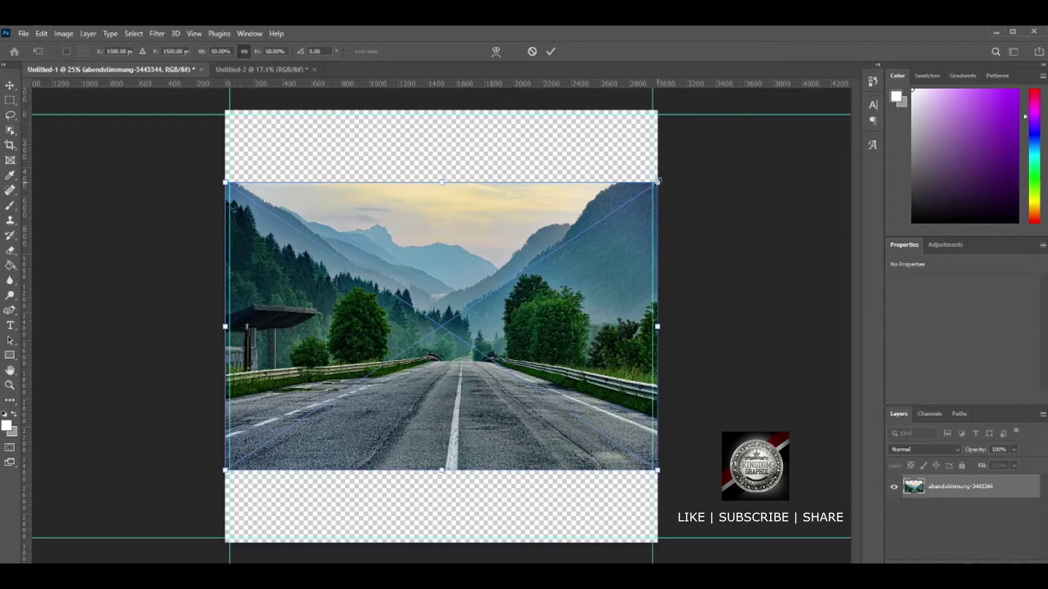
left_click_drag(658, 182, 761, 91)
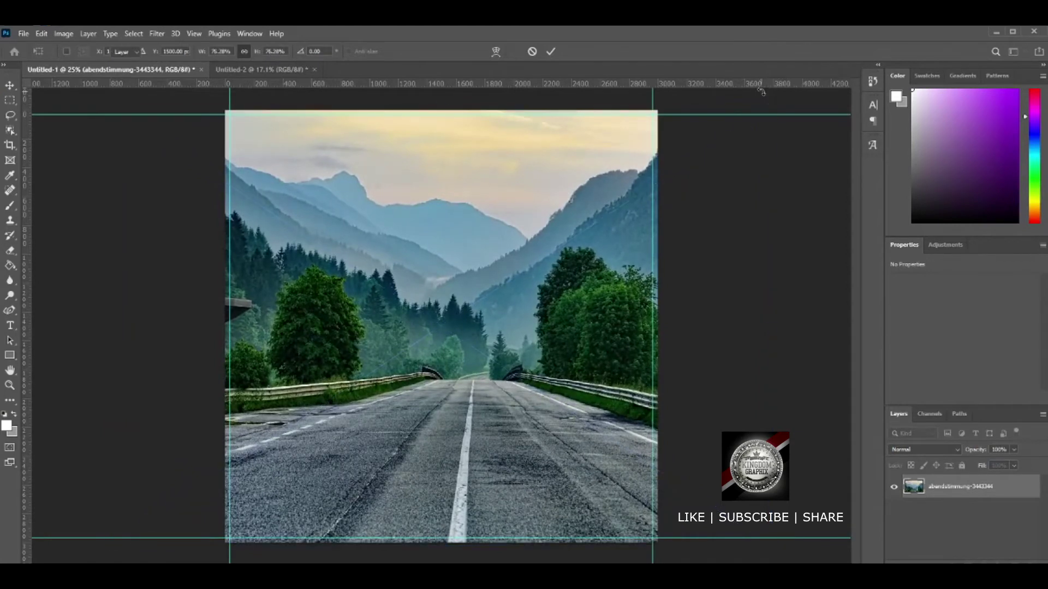
key("Return")
Embed auto-2209439 and move the silver car down onto the road, then deselect it.
left_click(18, 34)
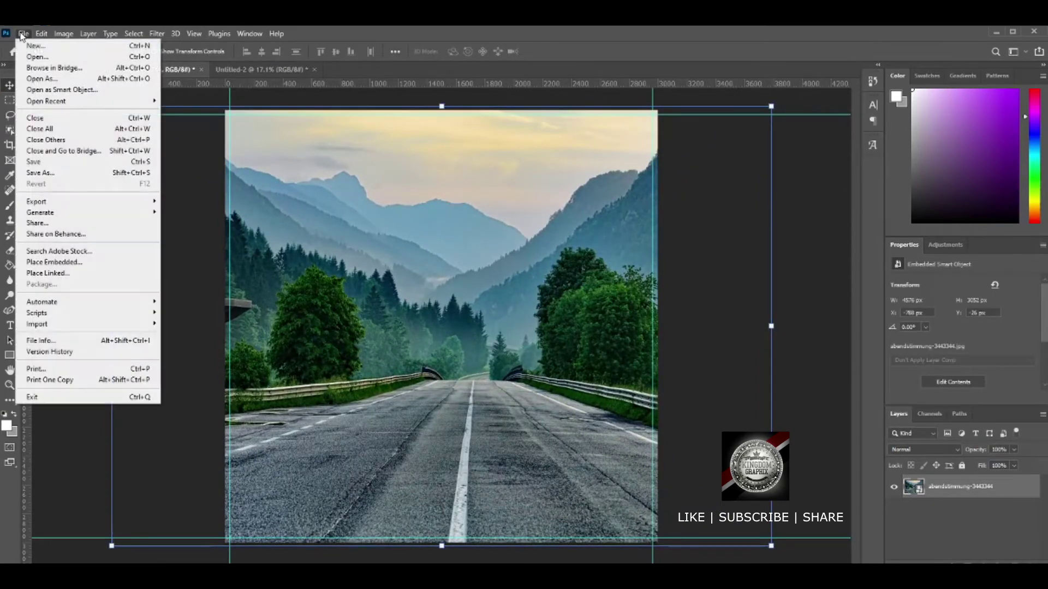
left_click(64, 262)
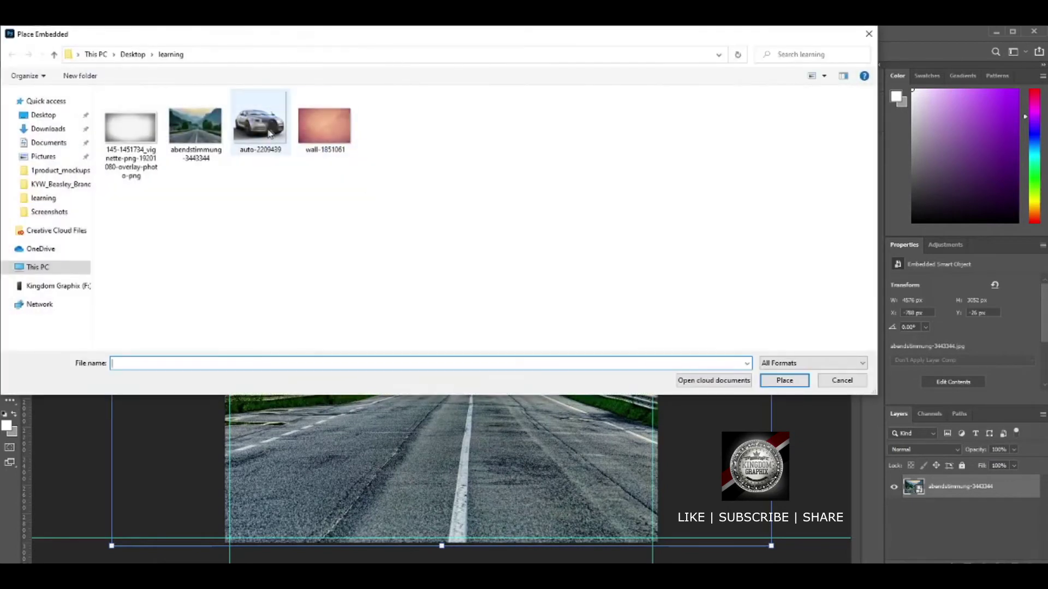
double_click(257, 125)
left_click_drag(454, 370, 462, 433)
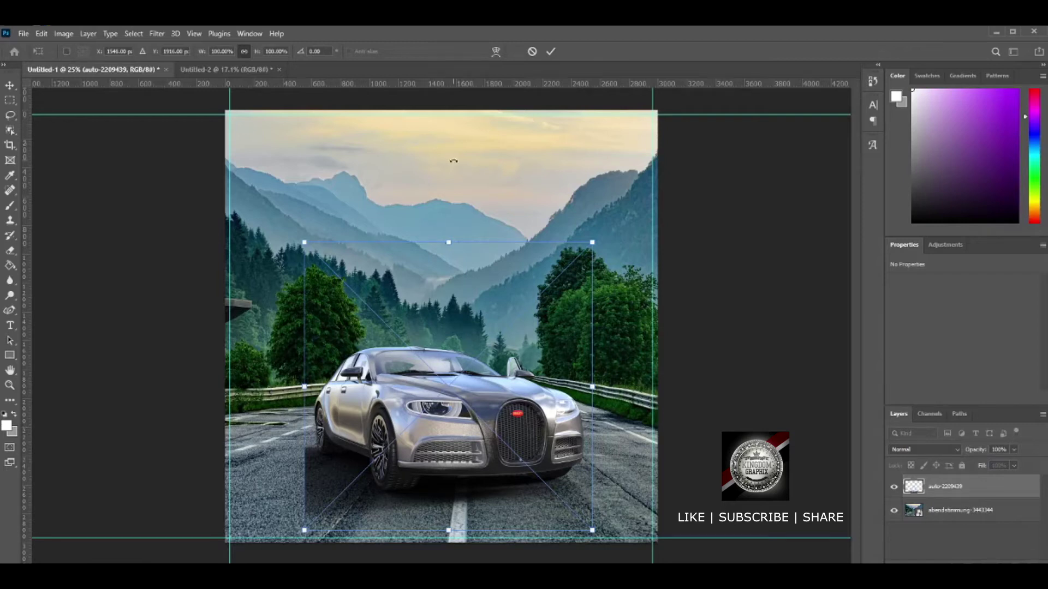
key("Return")
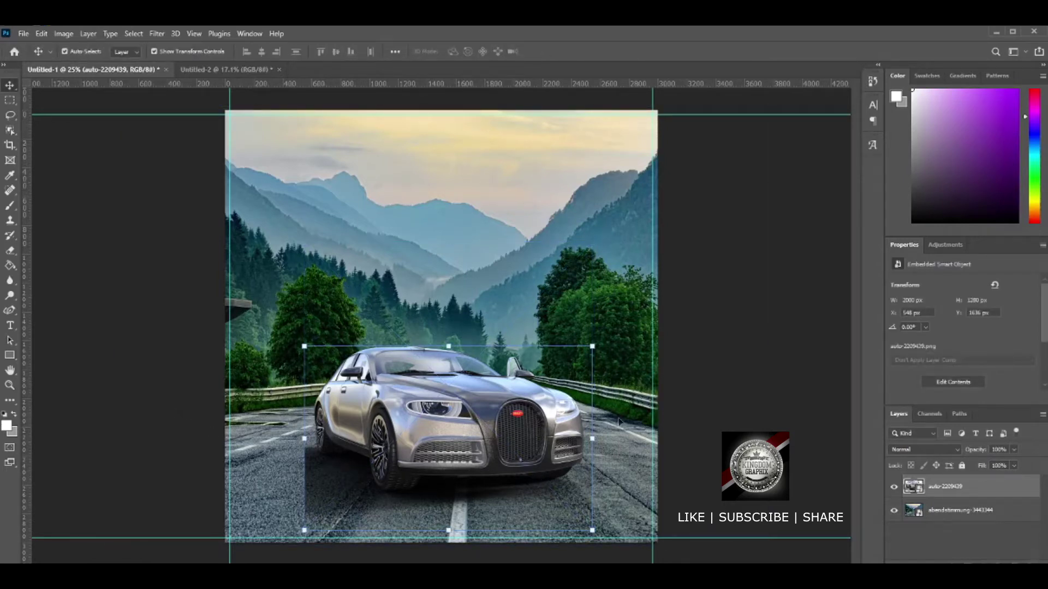
left_click(772, 387)
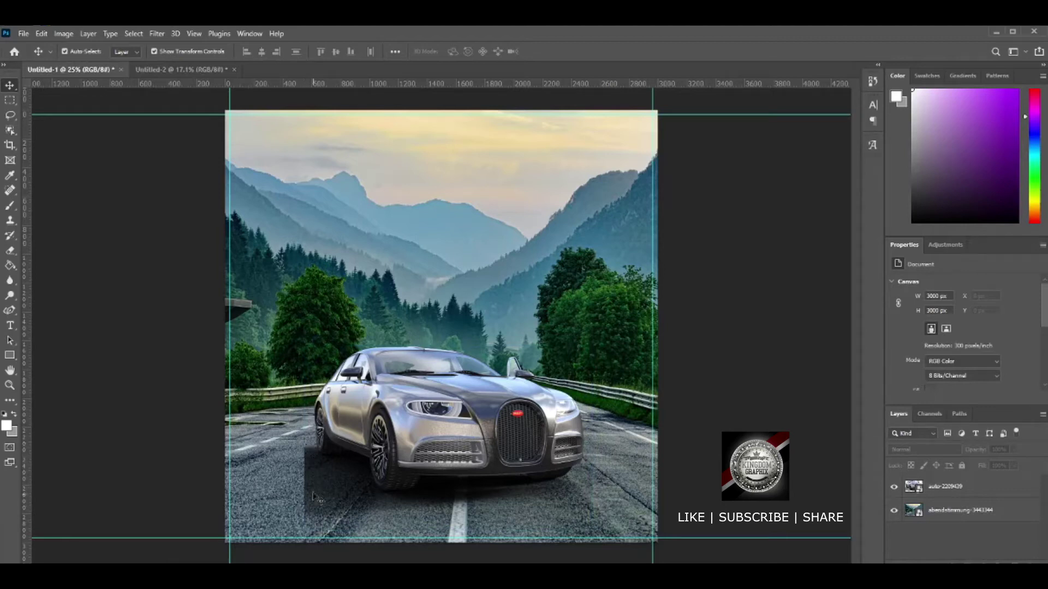
Paint black on the car layer's mask to hide the grey patch under the car.
left_click(905, 489)
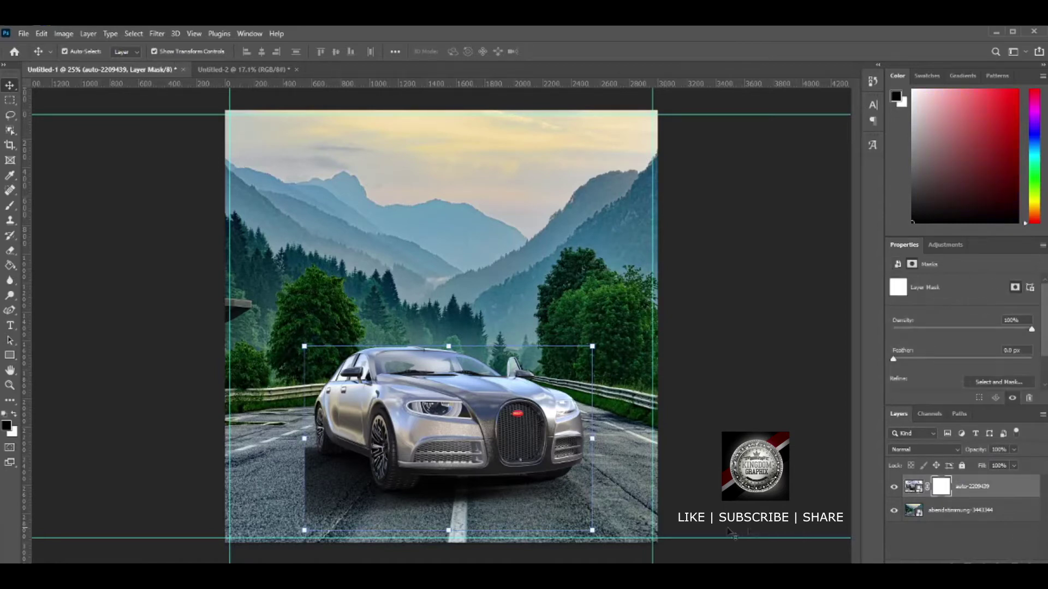
key("b")
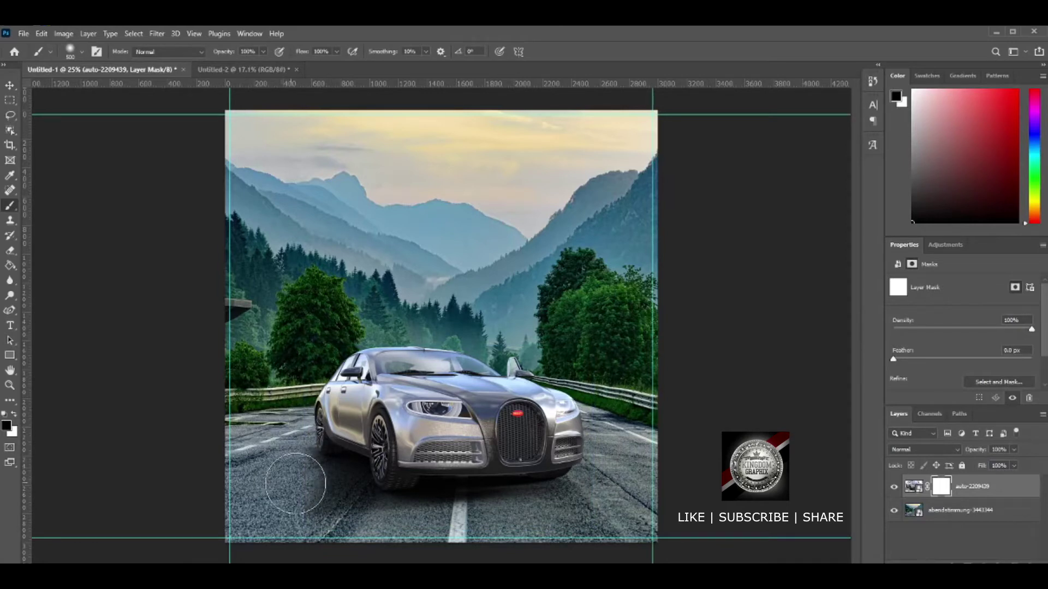
mouse_move(332, 514)
left_mouse_down()
mouse_move(518, 531)
mouse_move(470, 483)
left_mouse_up()
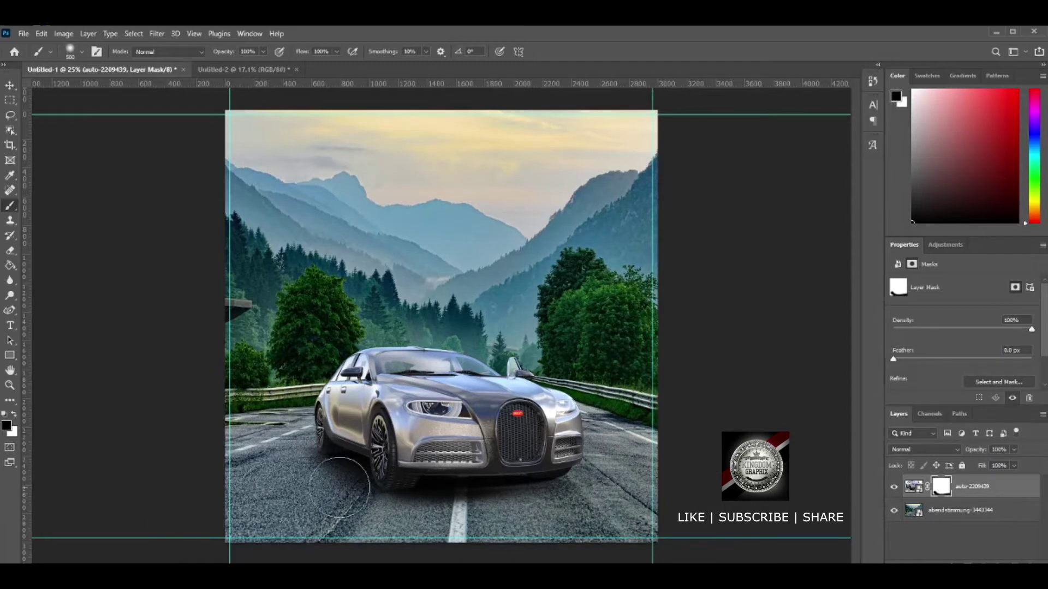
Embed the pink wall texture wall-1851061 as a new top layer.
left_click(24, 34)
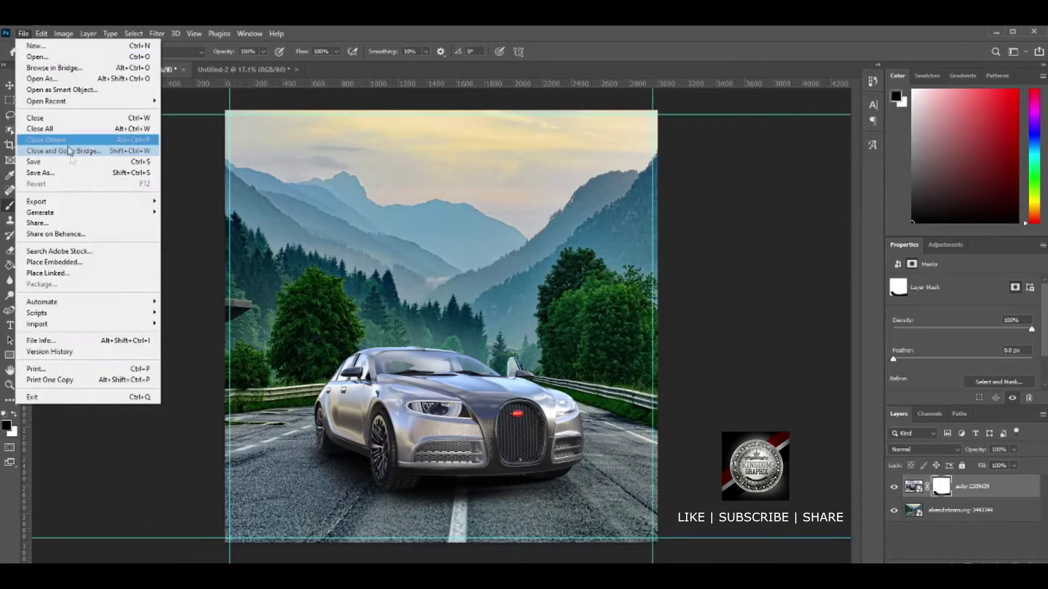
left_click(77, 266)
double_click(317, 131)
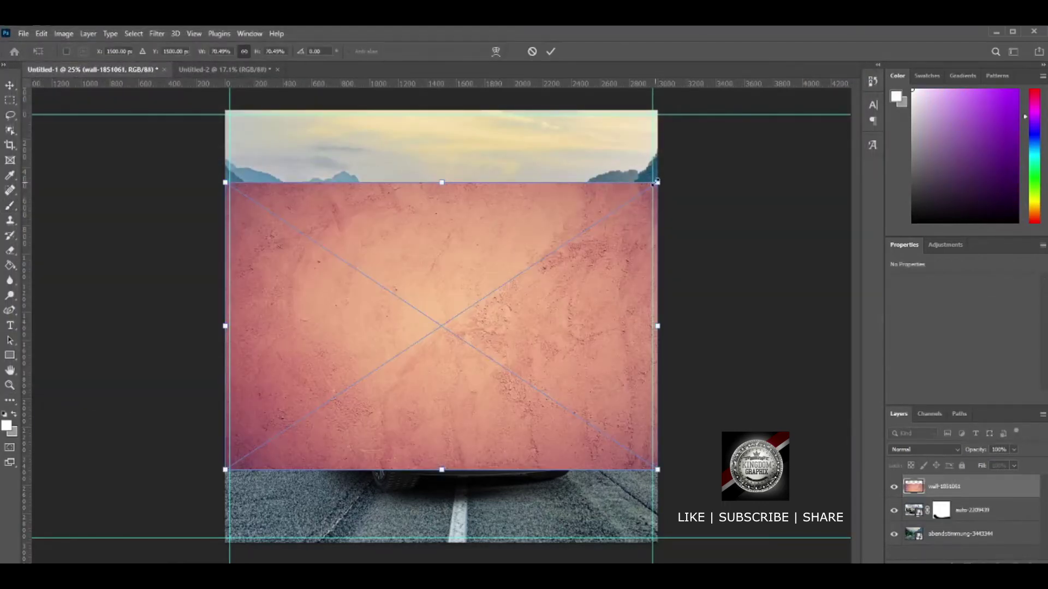
key("Return")
key("b")
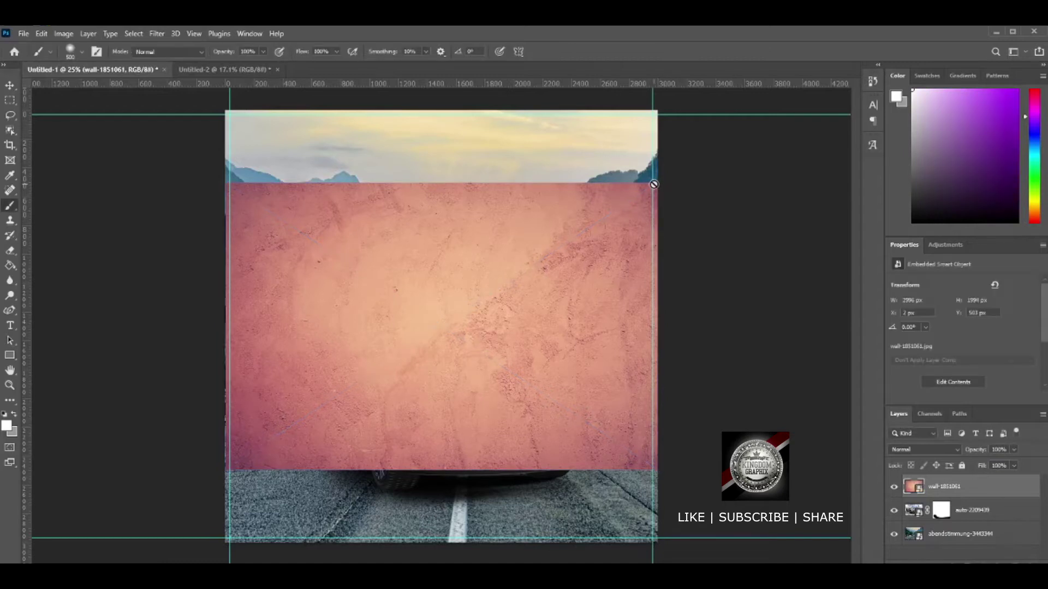
Stretch the wall texture up and down until it covers the whole canvas.
key("v")
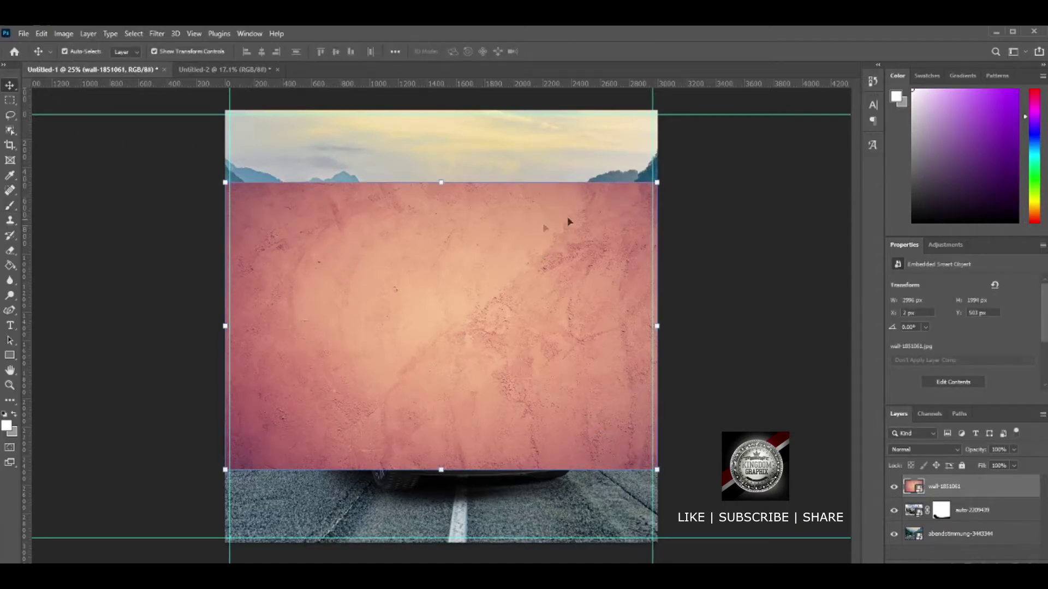
mouse_move(656, 184)
left_mouse_down()
mouse_move(738, 128)
mouse_move(658, 181)
left_mouse_up()
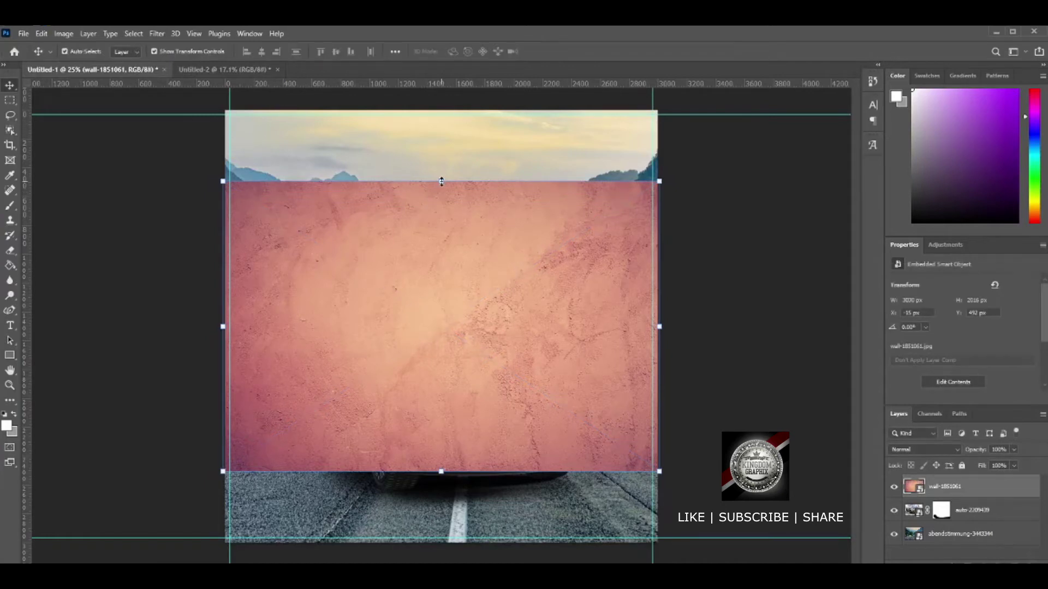
left_click_drag(441, 181, 441, 110)
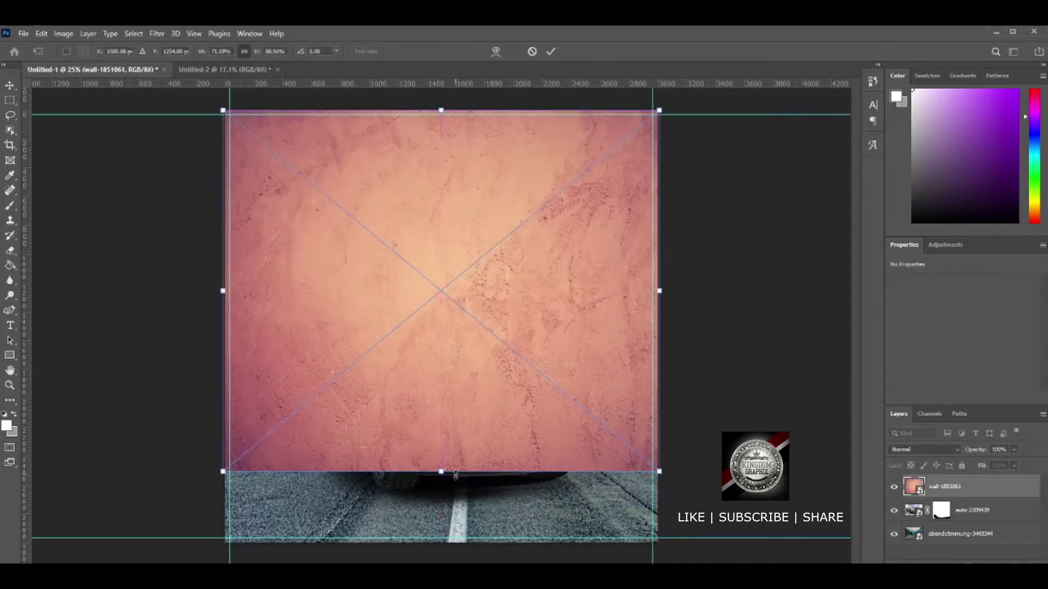
left_click_drag(442, 472, 433, 551)
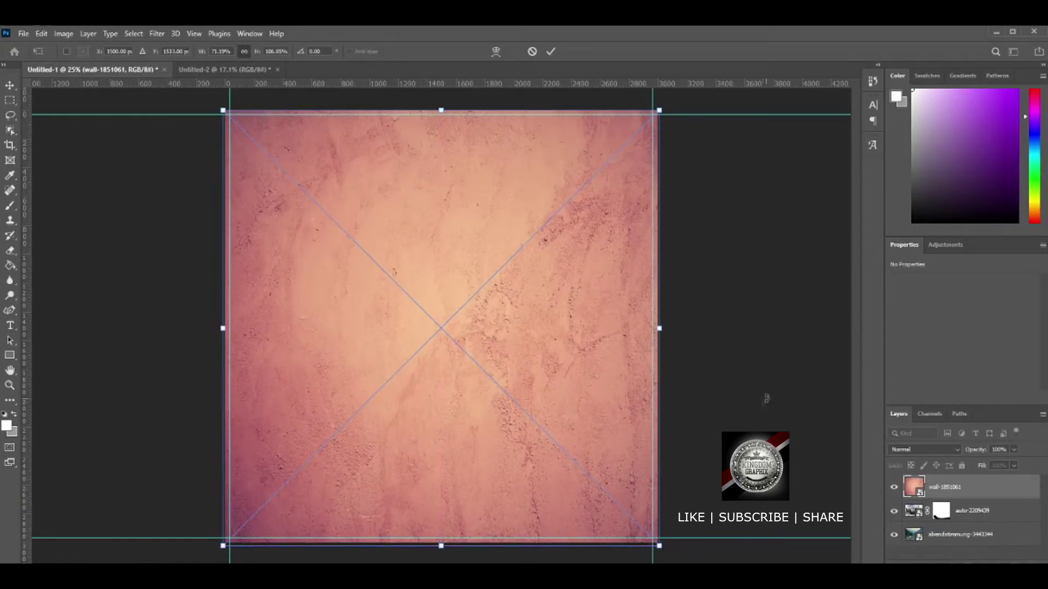
Commit the wall resize and cycle its blend modes from Dissolve, settling on Saturation.
key("Return")
left_click(928, 449)
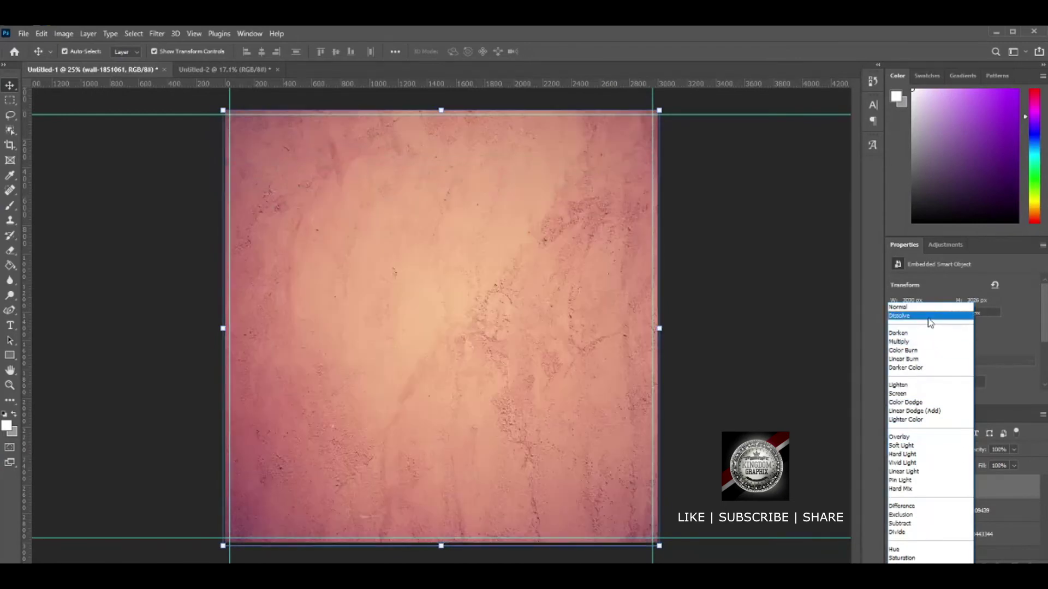
left_click(929, 316)
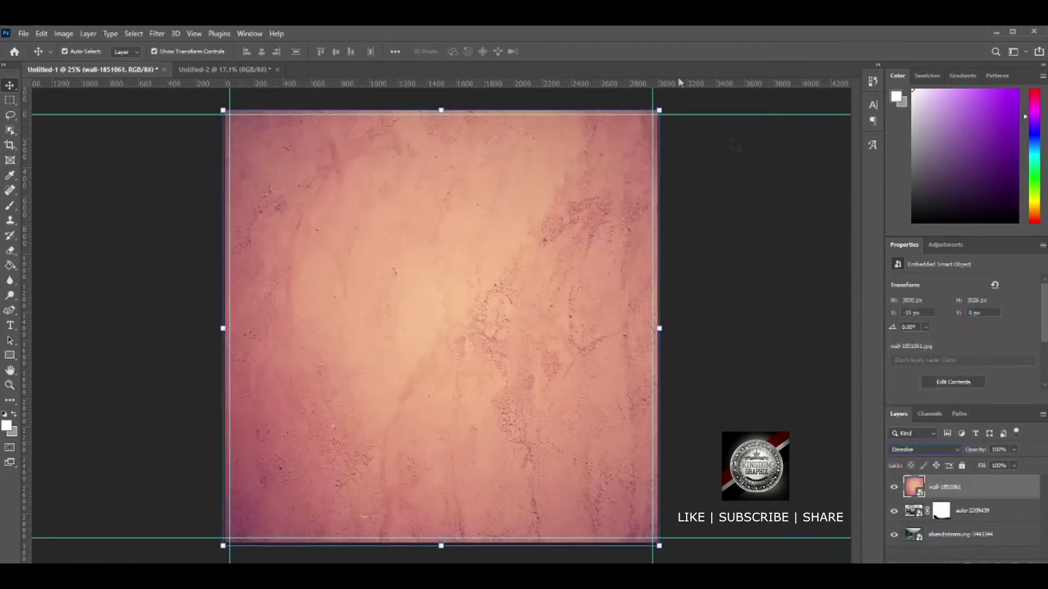
key("Down")
key("Down")
key("Down")
key("Down")
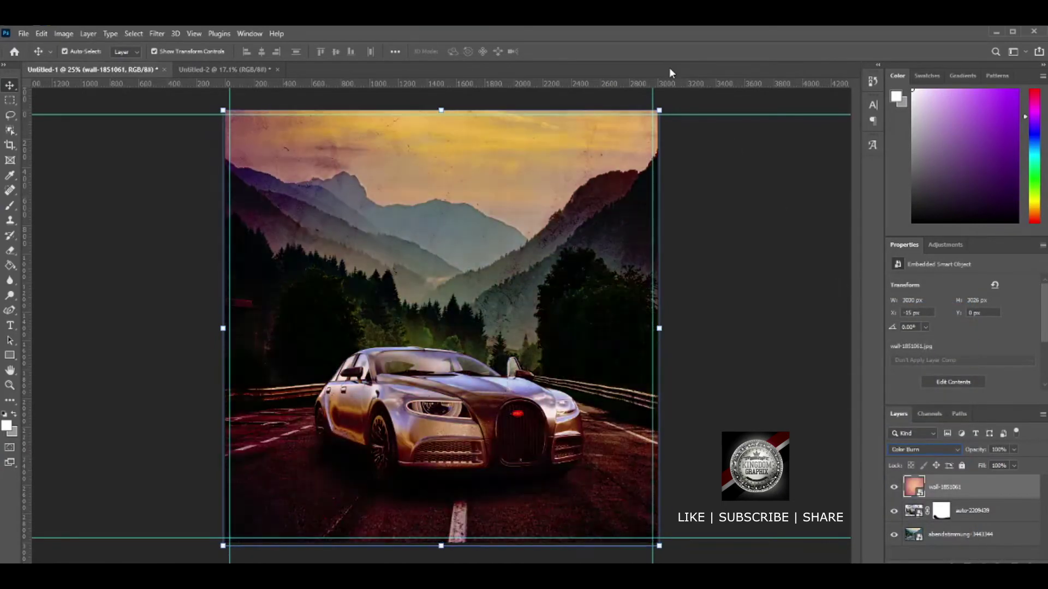
key("Down")
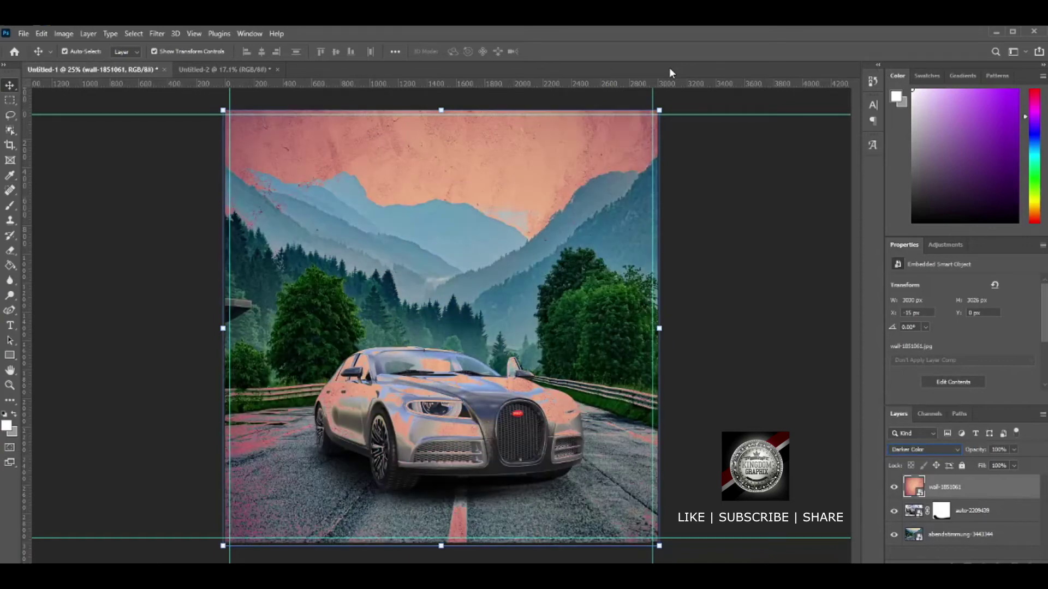
key("Down")
key("Down")
key("Down")
key("Down")
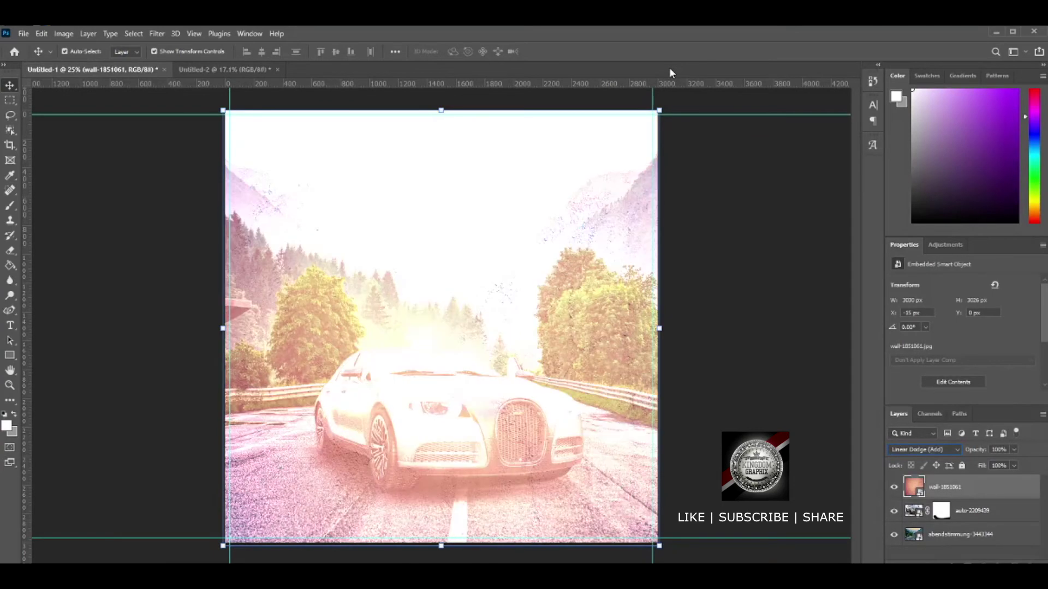
key("Down")
key("Down")
key("Down")
key("Down")
key("Down")
key("Down")
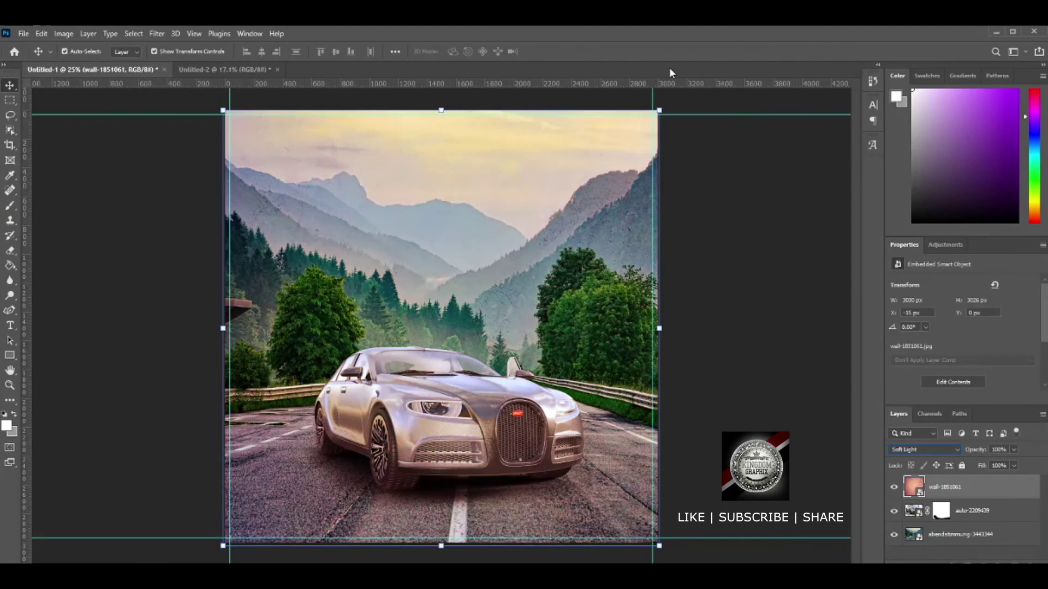
key("Down")
key("Down")
key("Down")
key("Down")
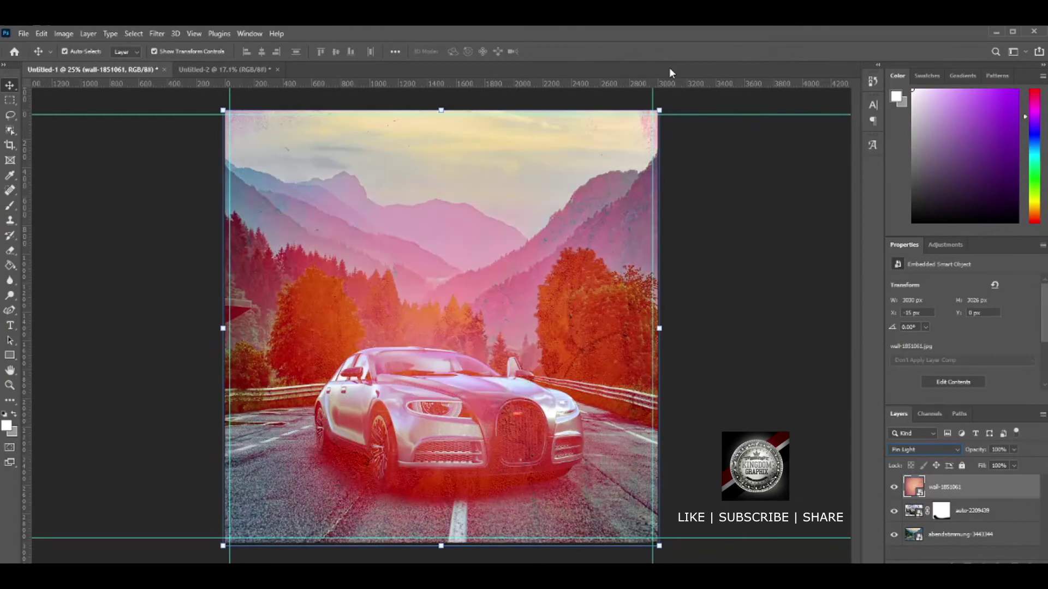
key("Down")
key("Down")
key("Down")
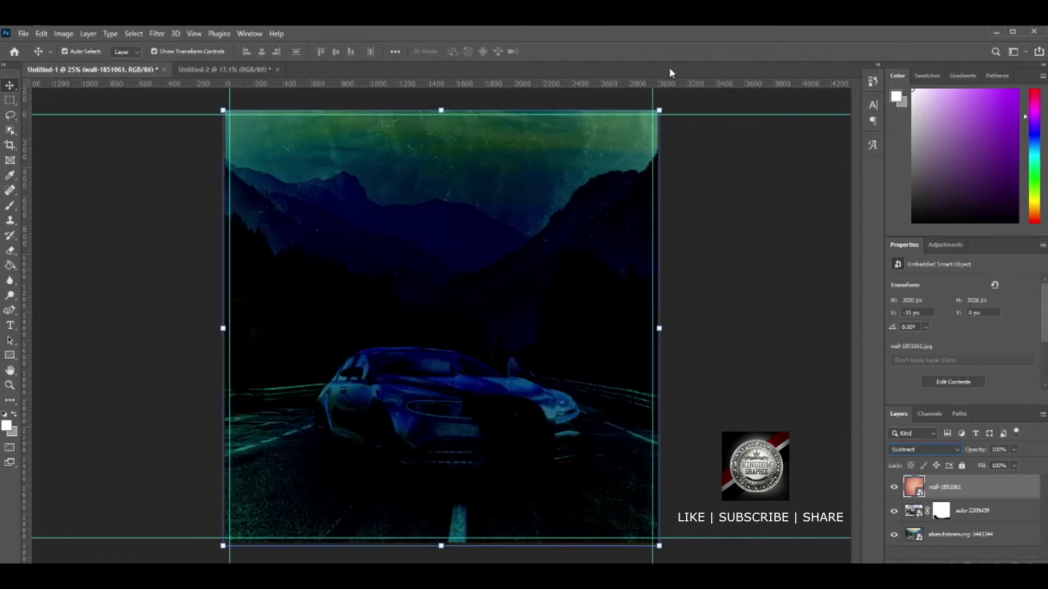
key("Down")
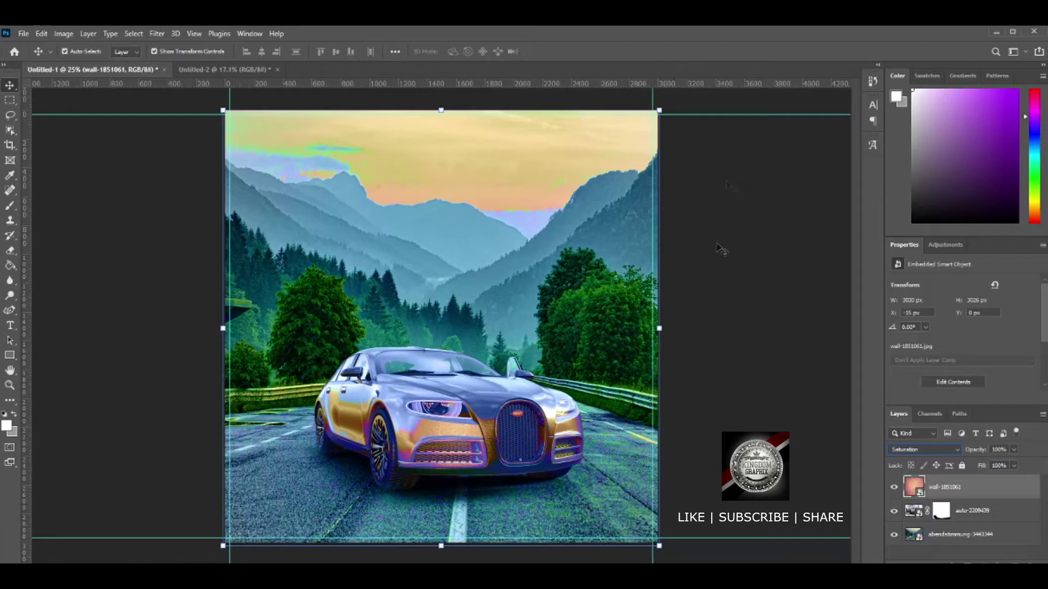
left_click(739, 316)
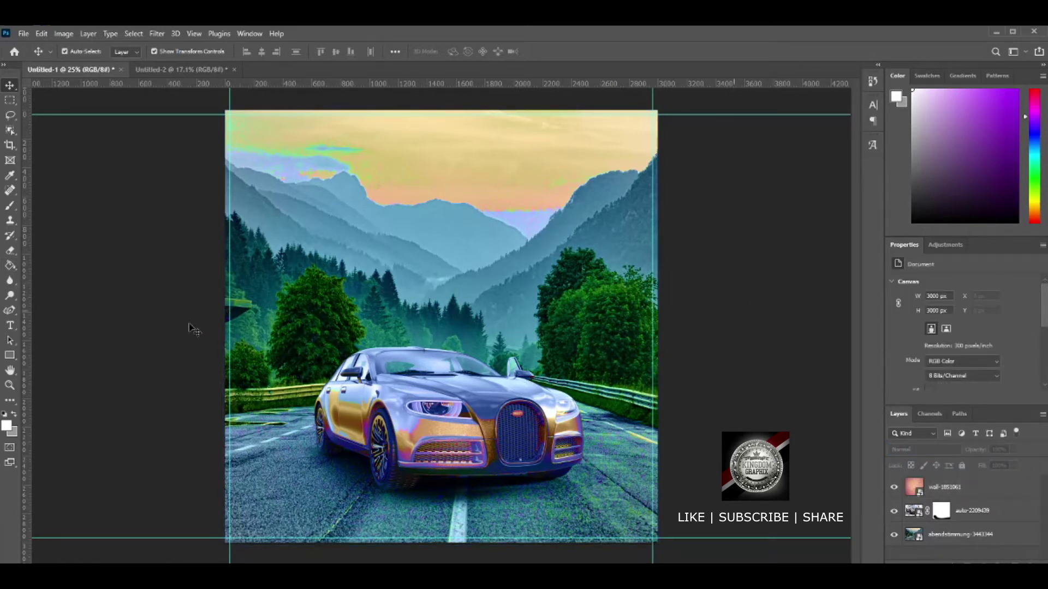
Add 'Lorem Ipsum' placeholder point text in white script on the sky.
key("t")
key("alt+t")
key("Escape")
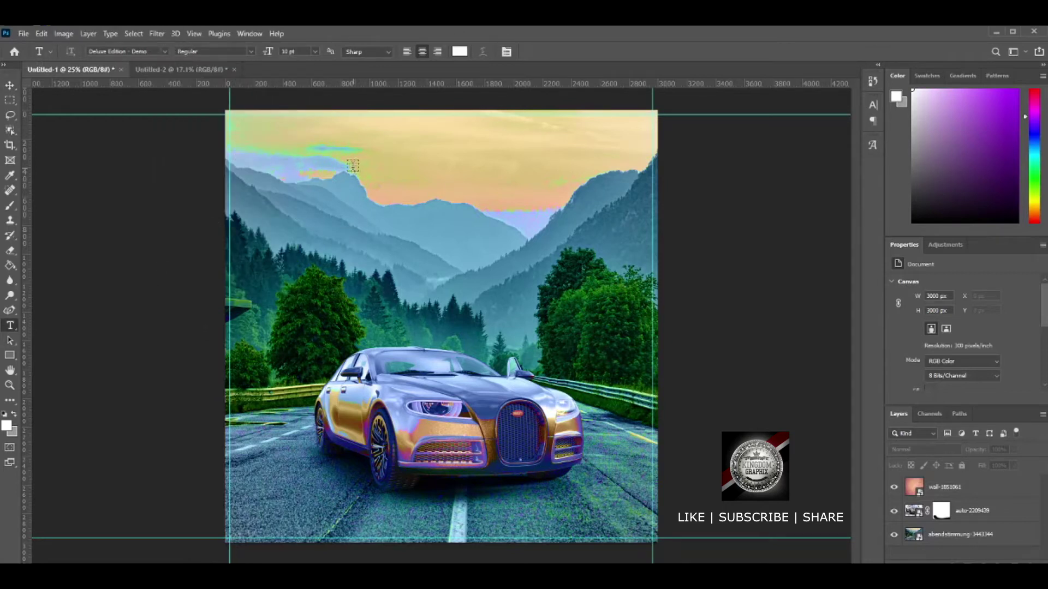
left_click(340, 153)
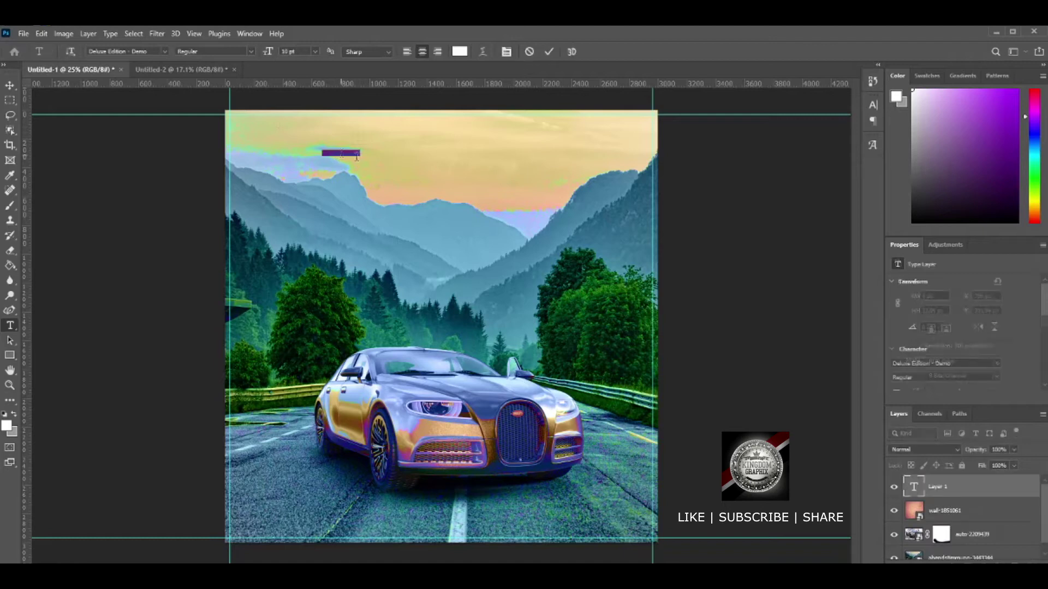
left_click(10, 85)
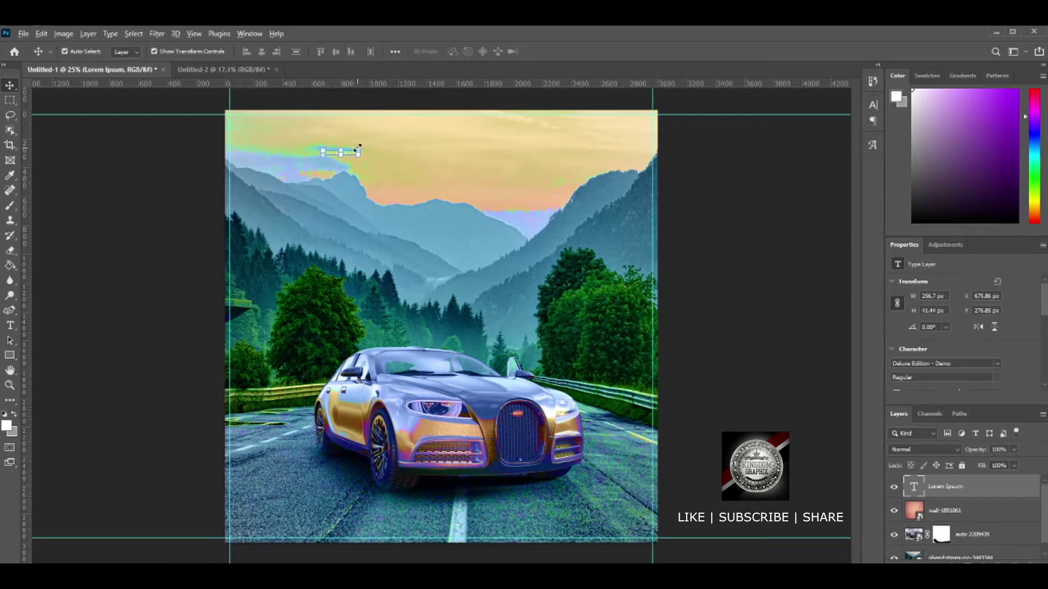
Enlarge the Lorem Ipsum text and shift it right toward the sky's centre.
left_click_drag(359, 147, 474, 112)
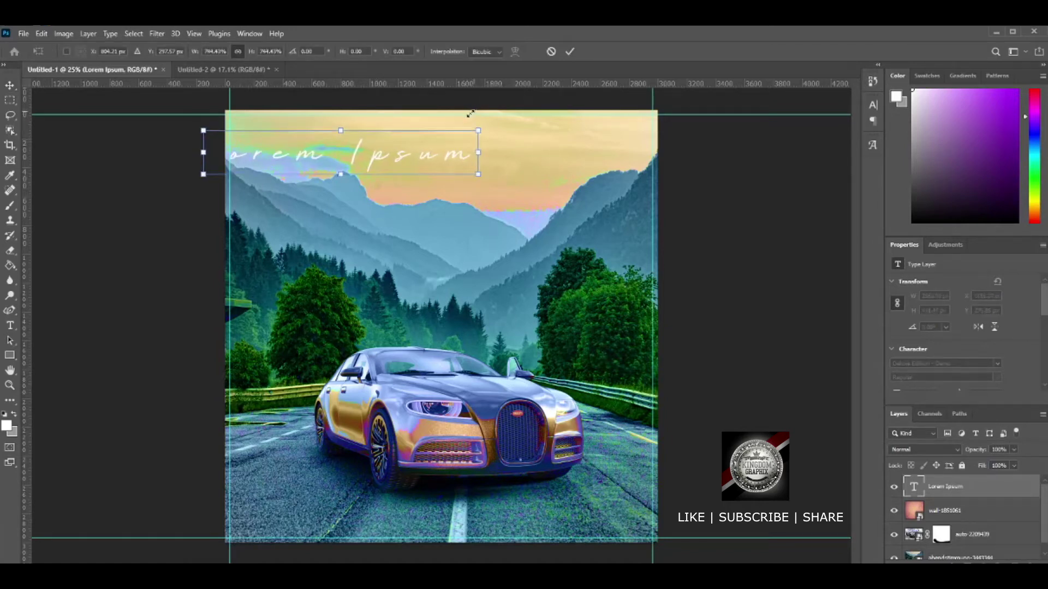
left_click_drag(431, 161, 493, 158)
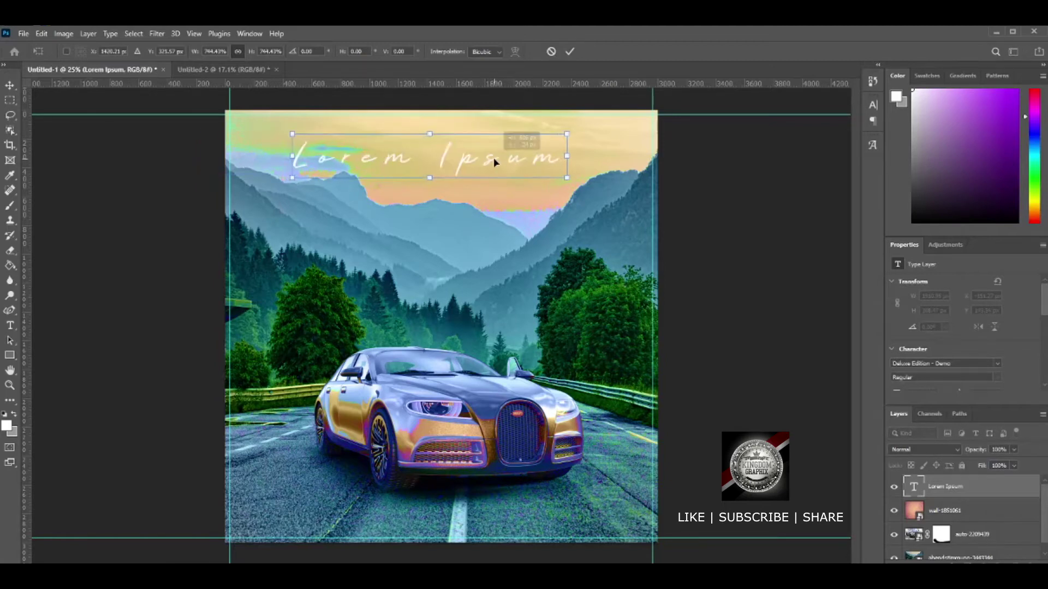
key("Return")
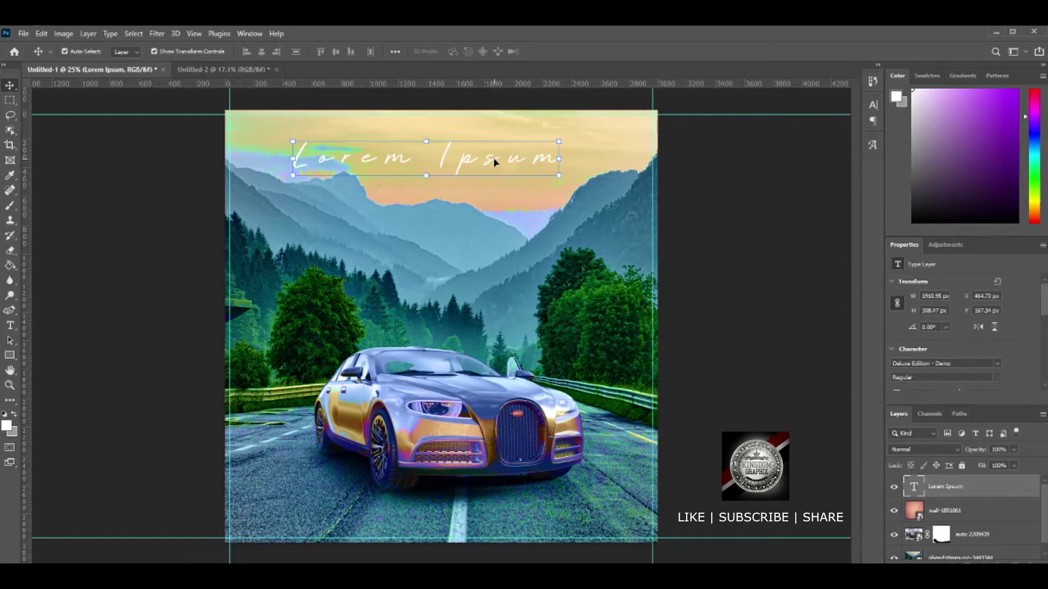
key("t")
left_click(415, 156)
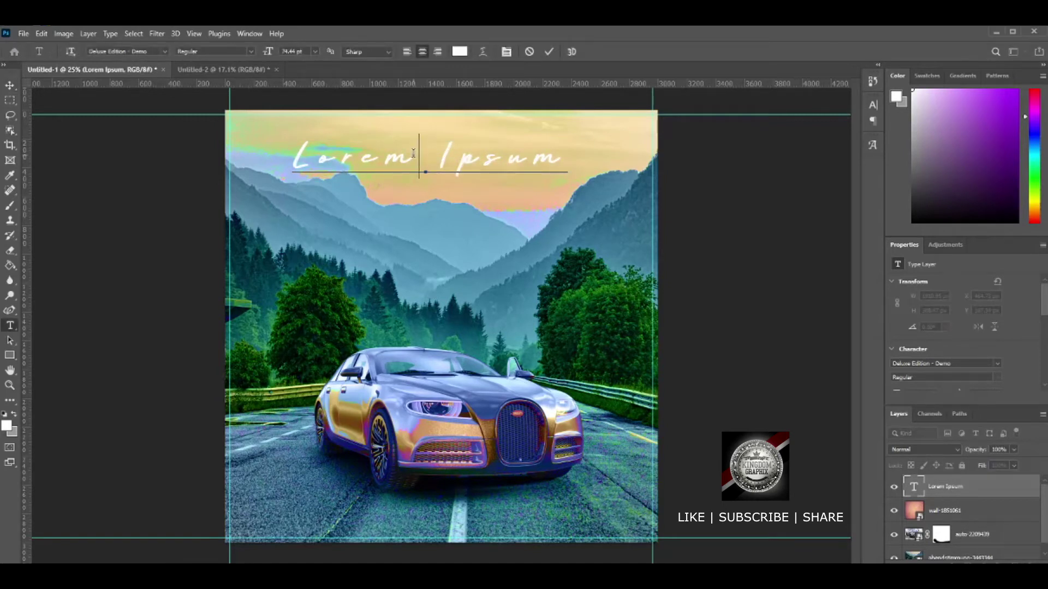
Replace the placeholder with 'From Rags To Riches' and commit the text.
key("ctrl")
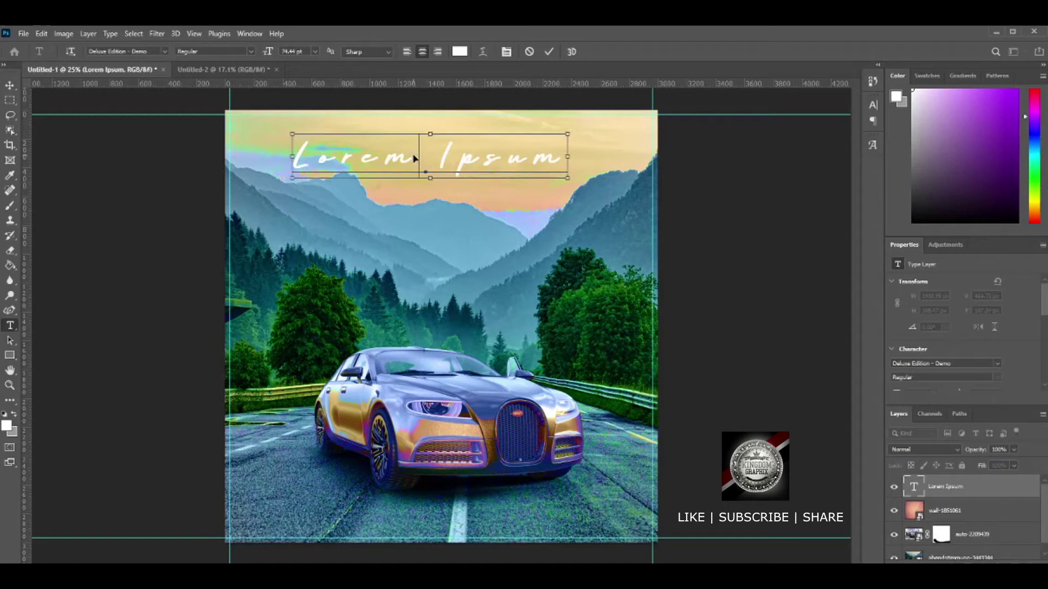
key("ctrl+a")
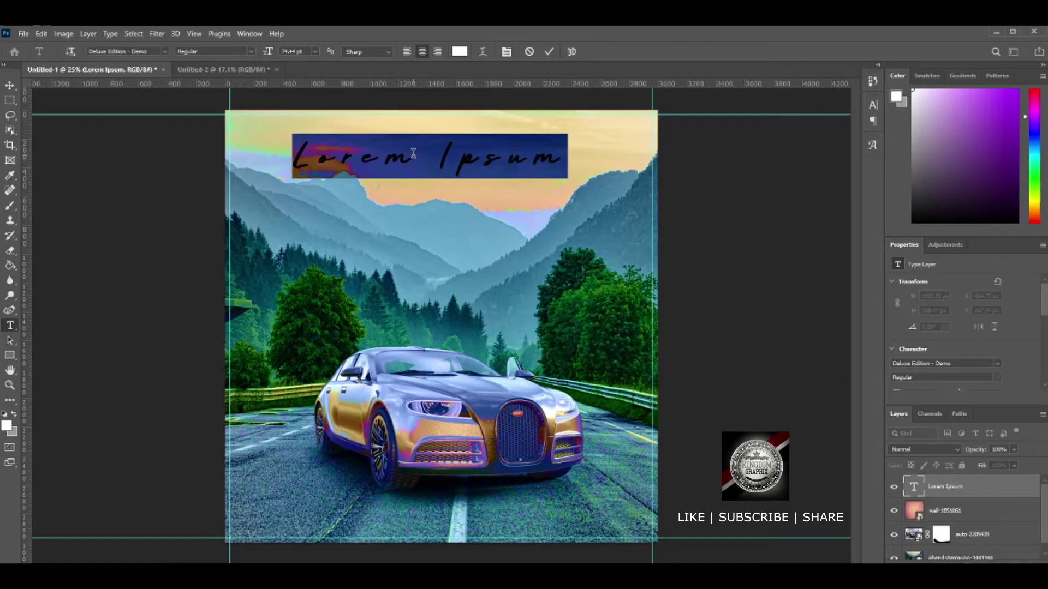
type("From ")
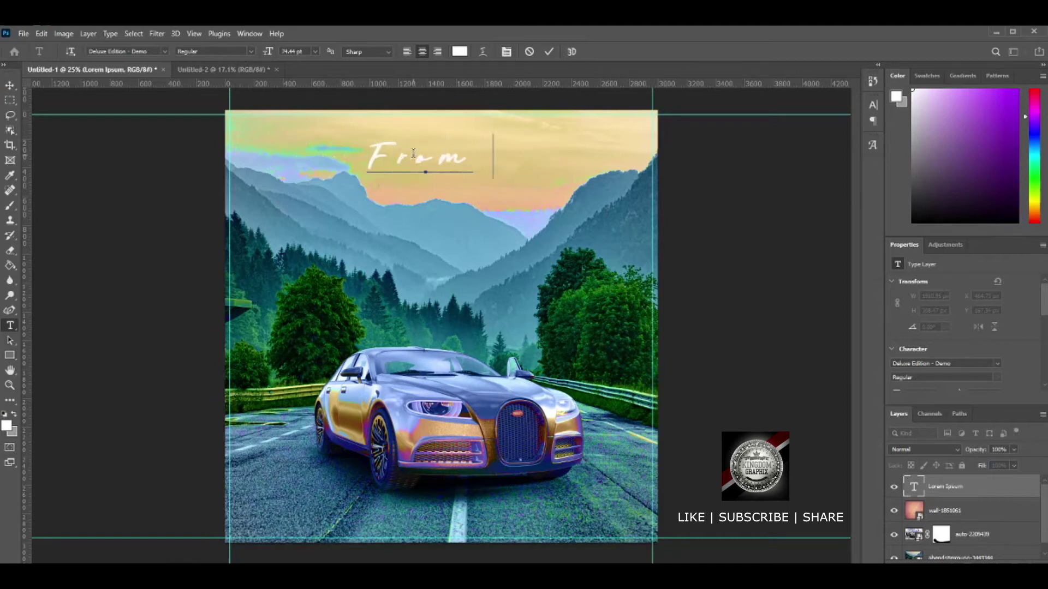
type("G")
key("BackSpace")
type("Ra")
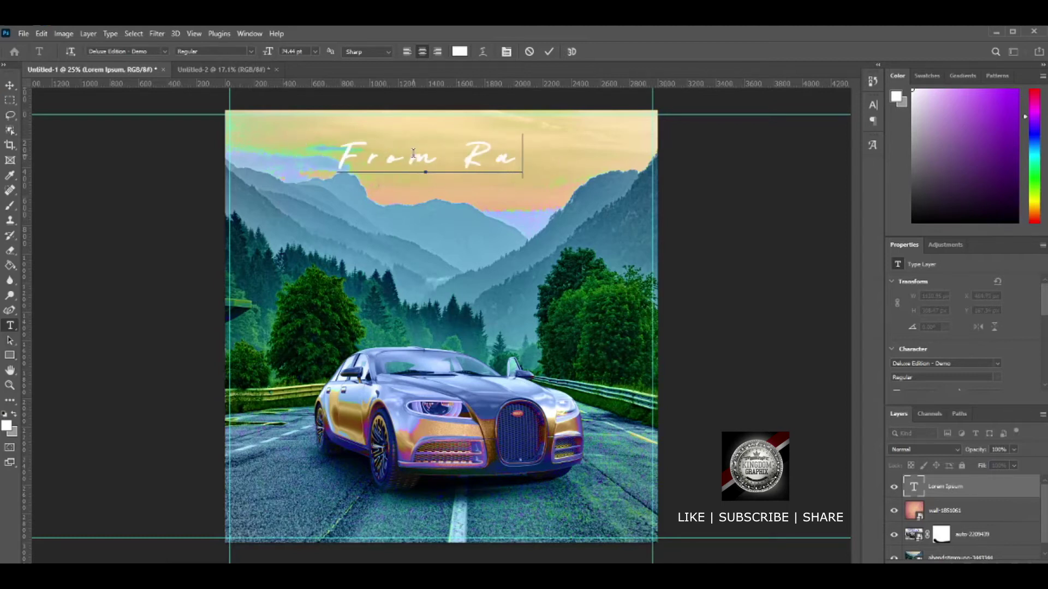
type("gs To")
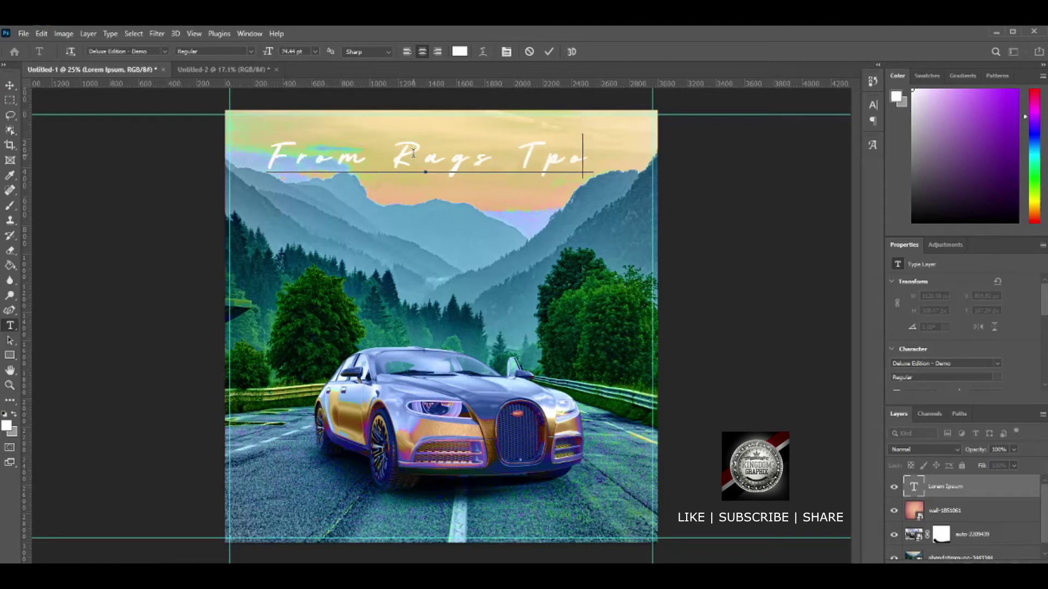
type(" Ri")
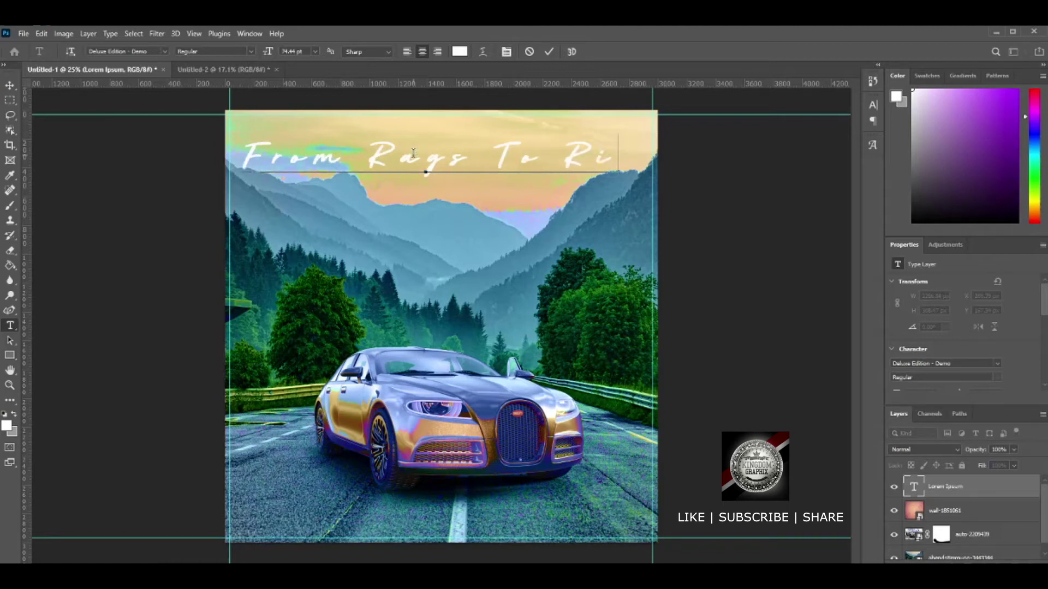
type("ches")
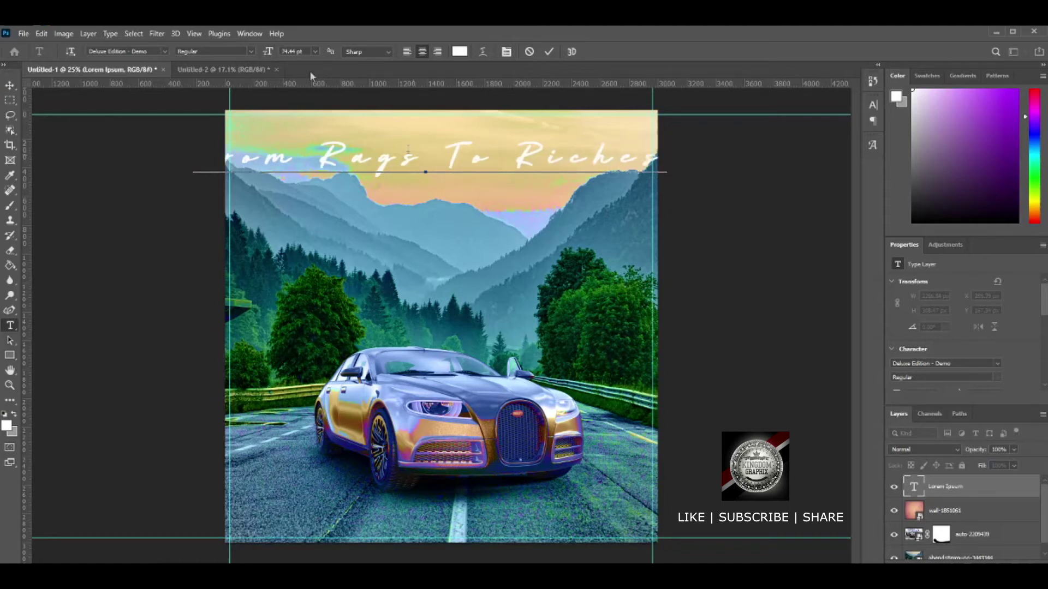
left_click(11, 86)
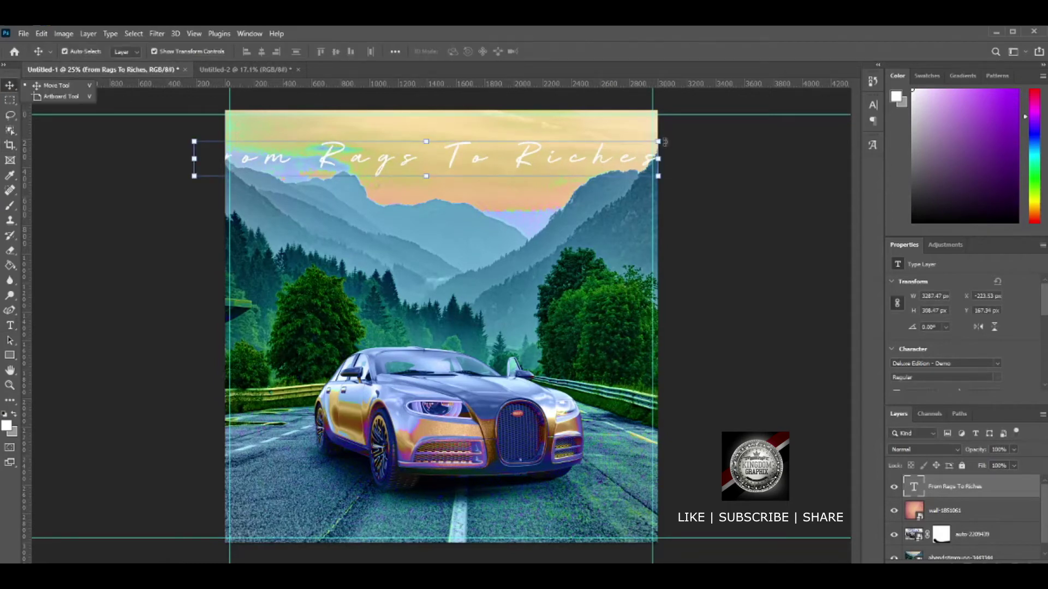
Shrink the title to about 2756 px wide and move it up and right near the top.
left_click_drag(664, 142, 663, 144)
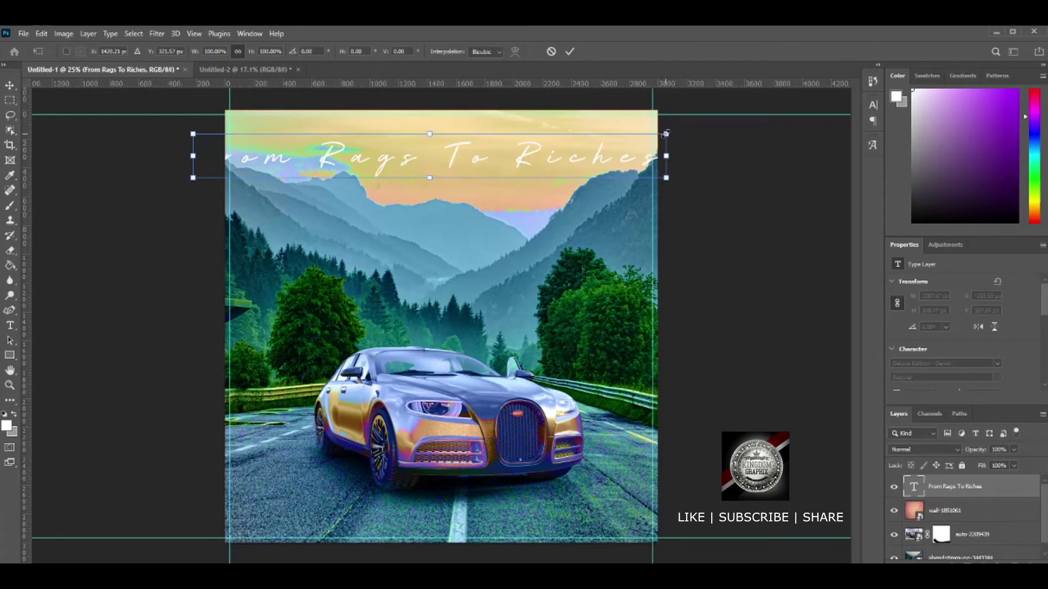
left_click_drag(665, 133, 628, 156)
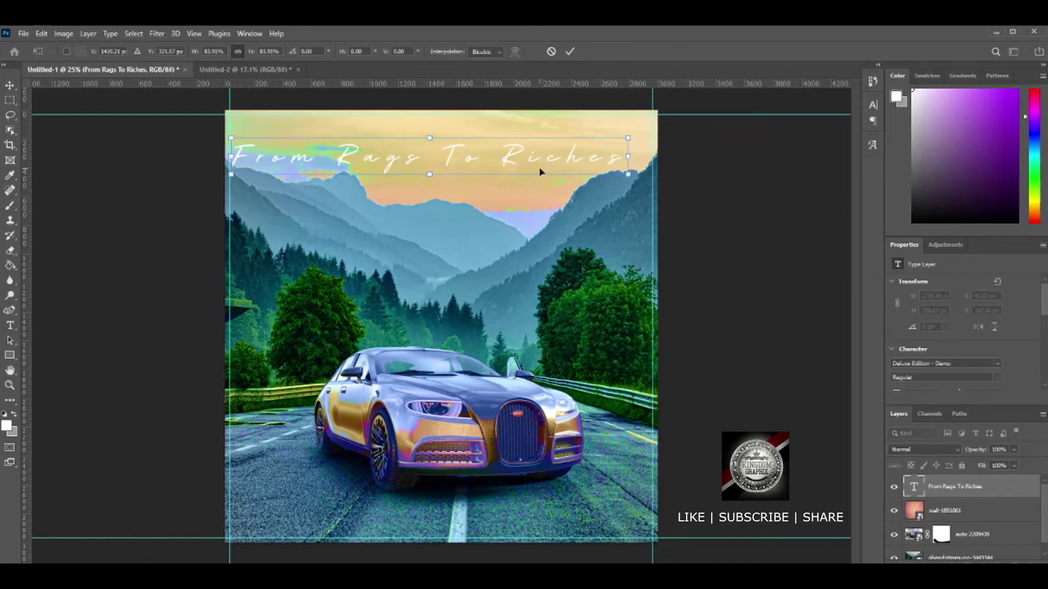
key("Return")
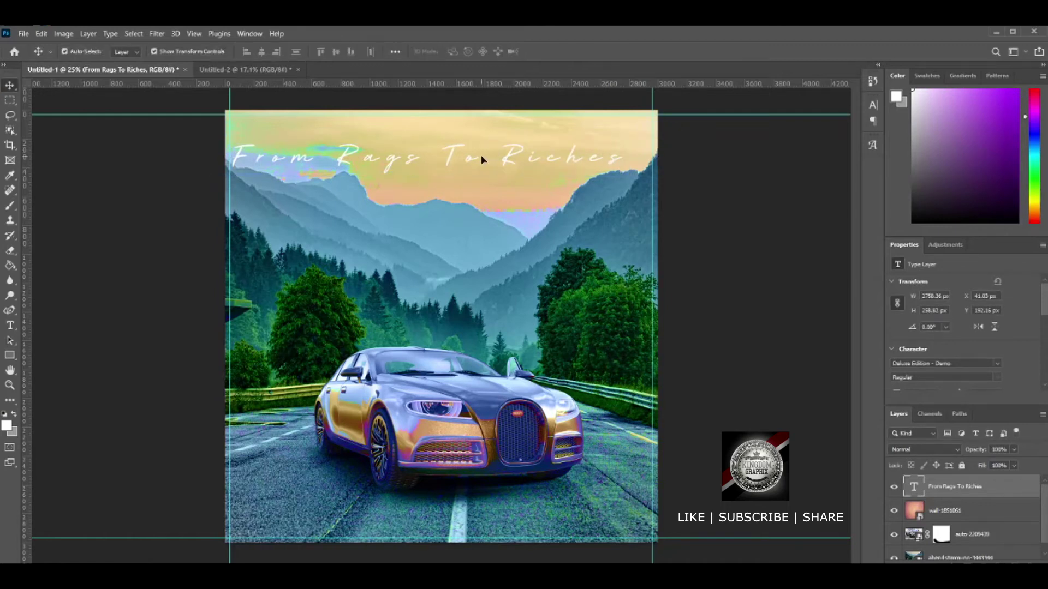
left_click_drag(481, 158, 495, 148)
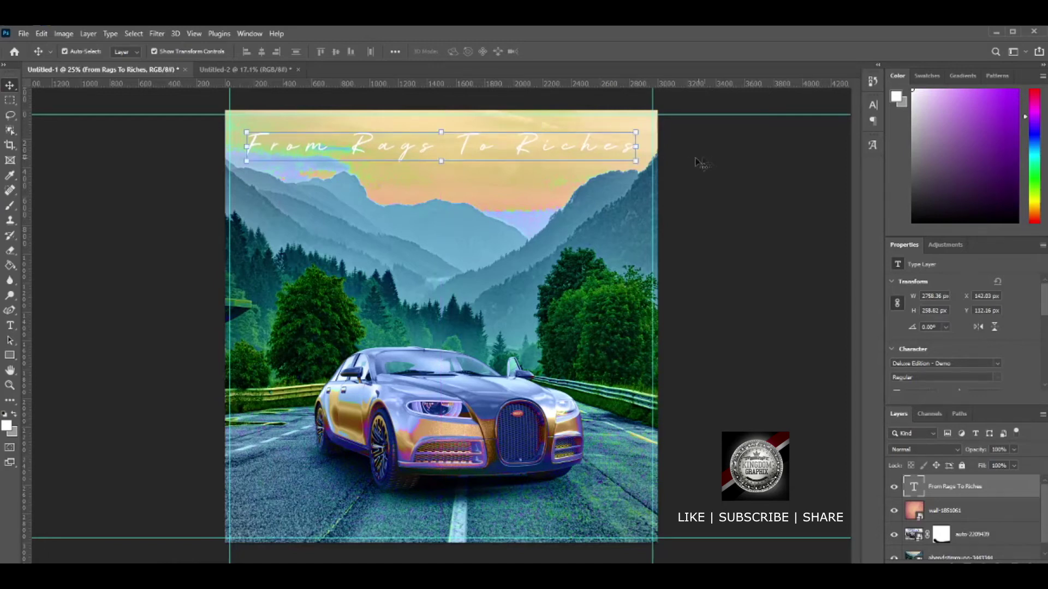
Recolour the 'From Rags To Riches' title text to black (000000).
left_click(755, 190)
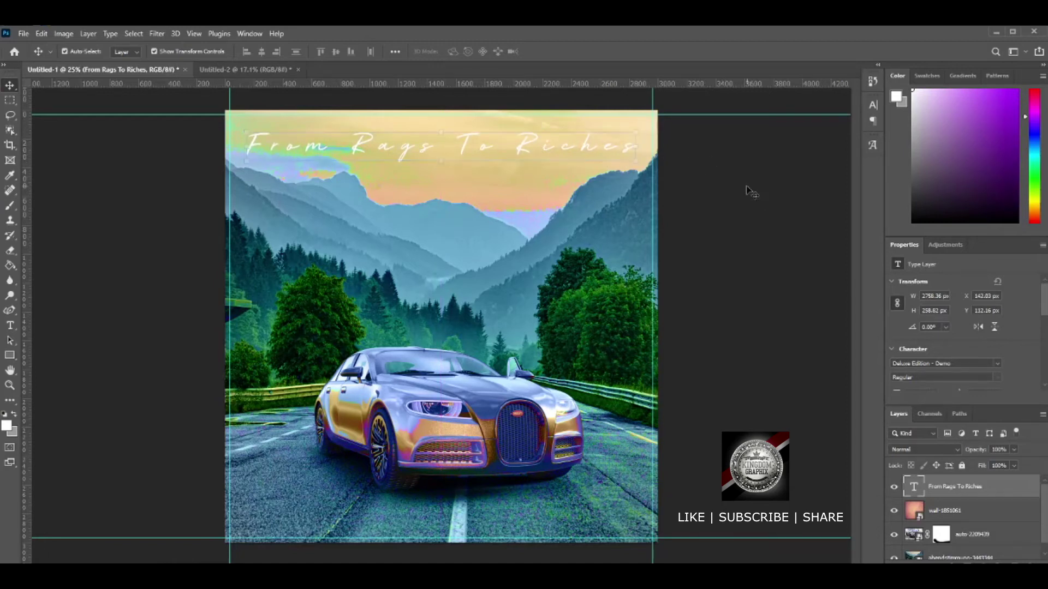
left_click(574, 153)
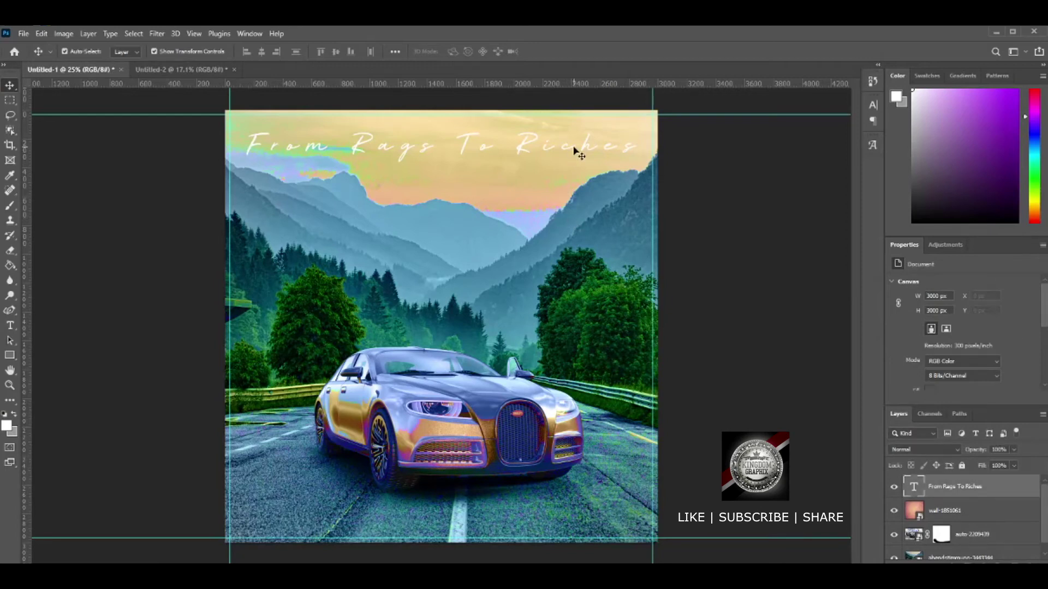
scroll(1011, 361, "down", 2)
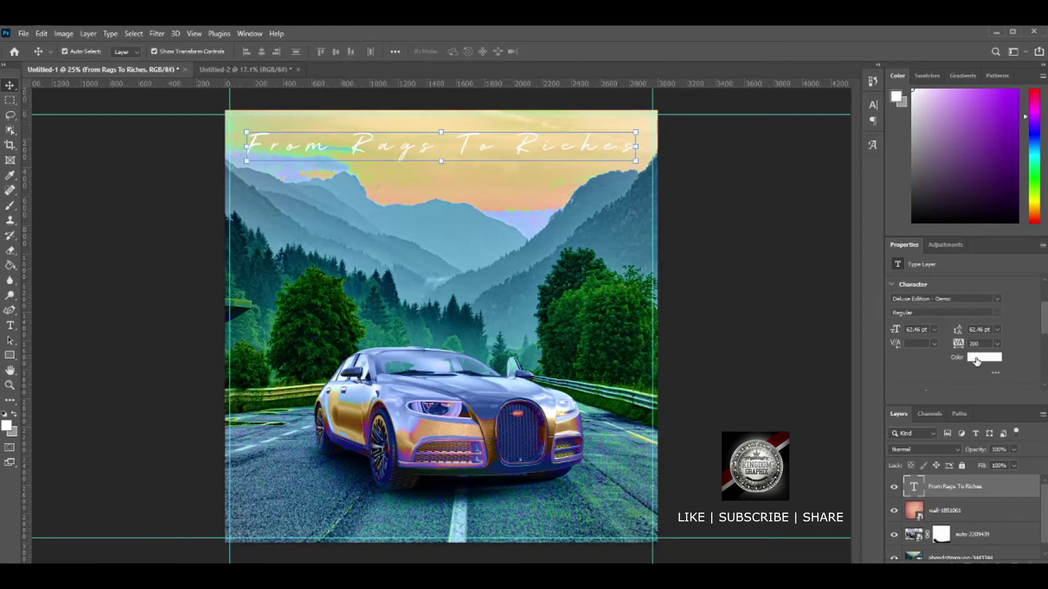
left_click(976, 359)
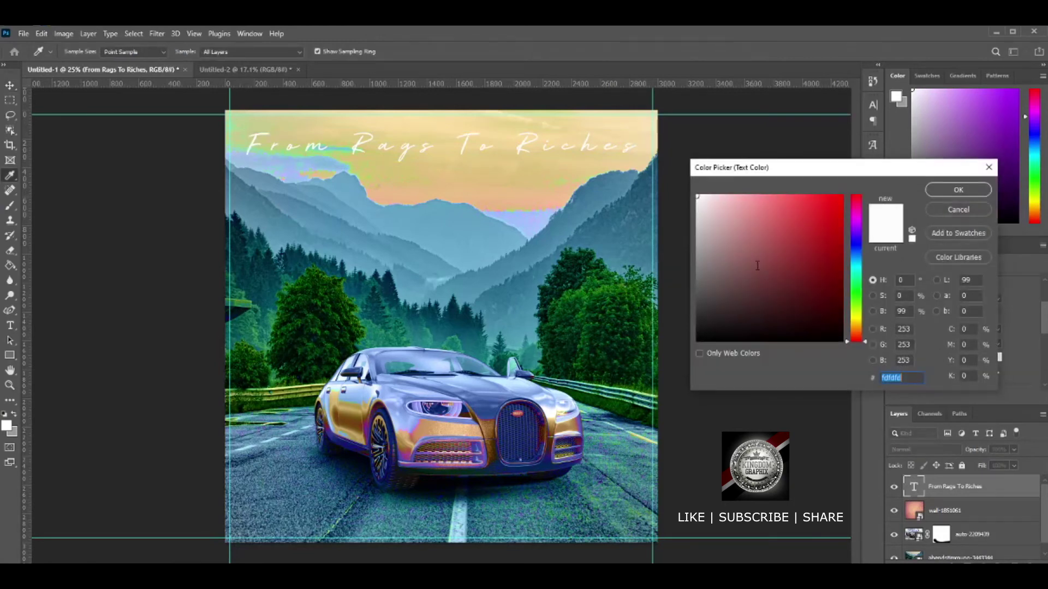
type("000000")
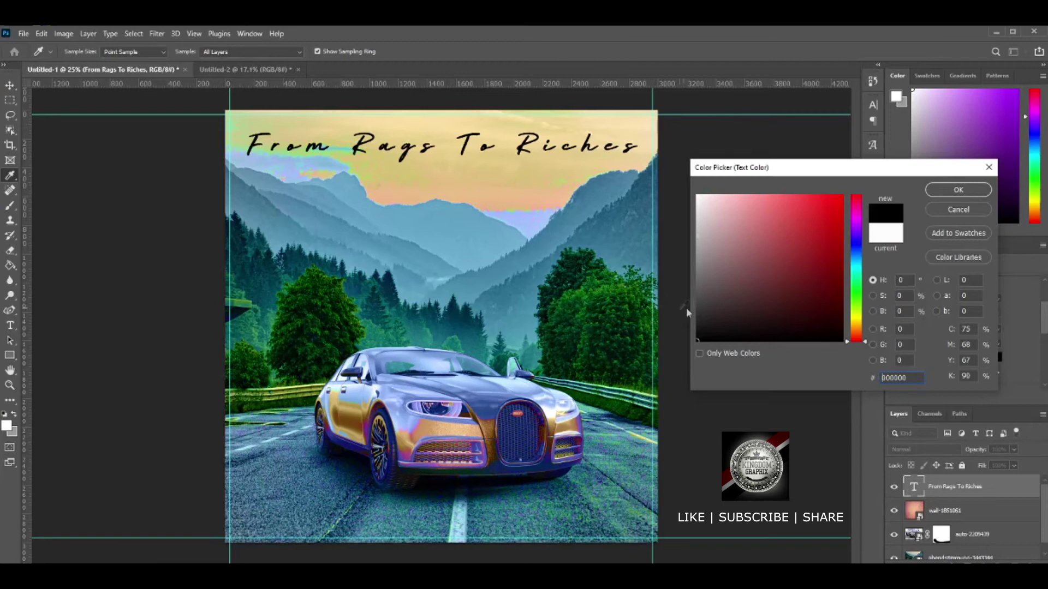
left_click(959, 189)
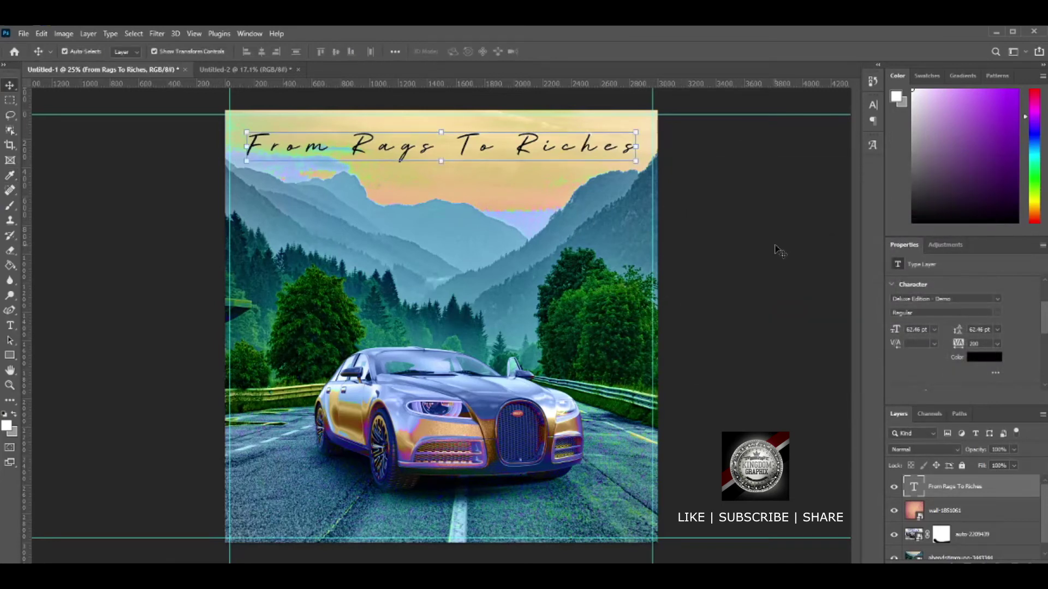
left_click(780, 251)
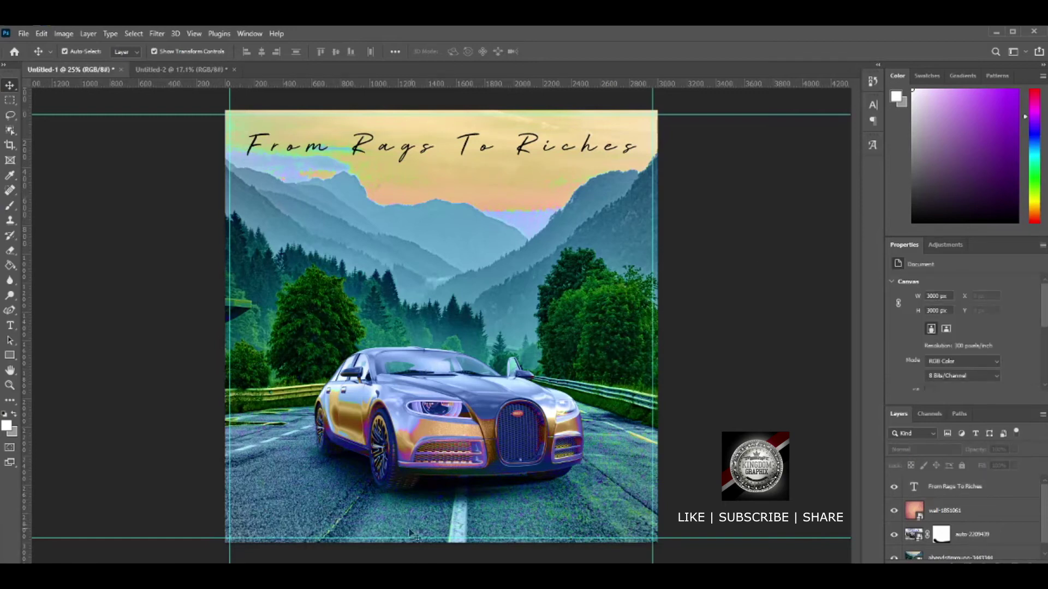
Add a text box near the bottom and type the credit 'designed by Kingdom Graphix'.
left_click(11, 326)
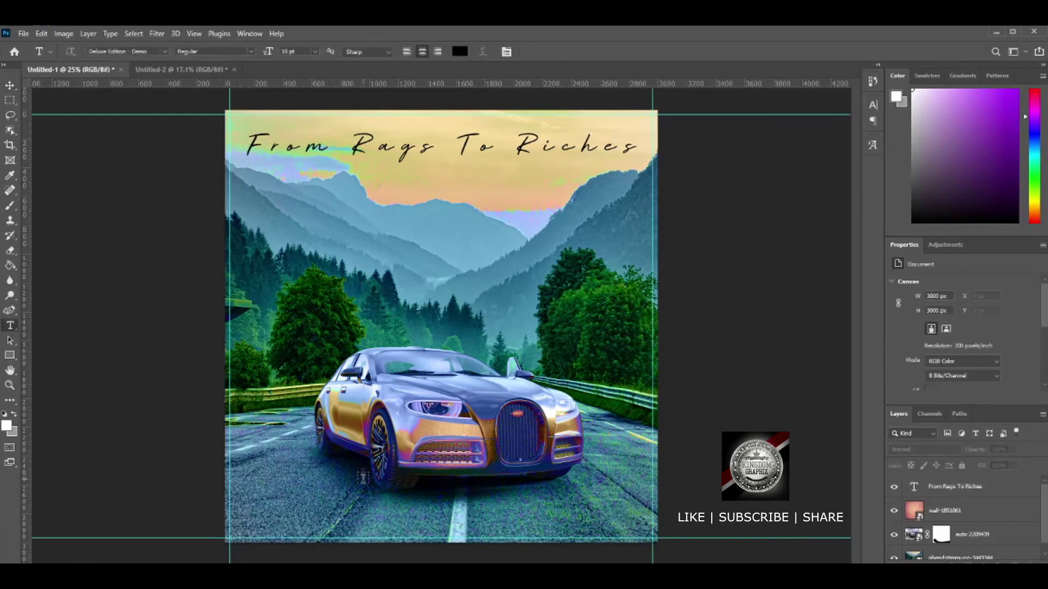
left_click(365, 512)
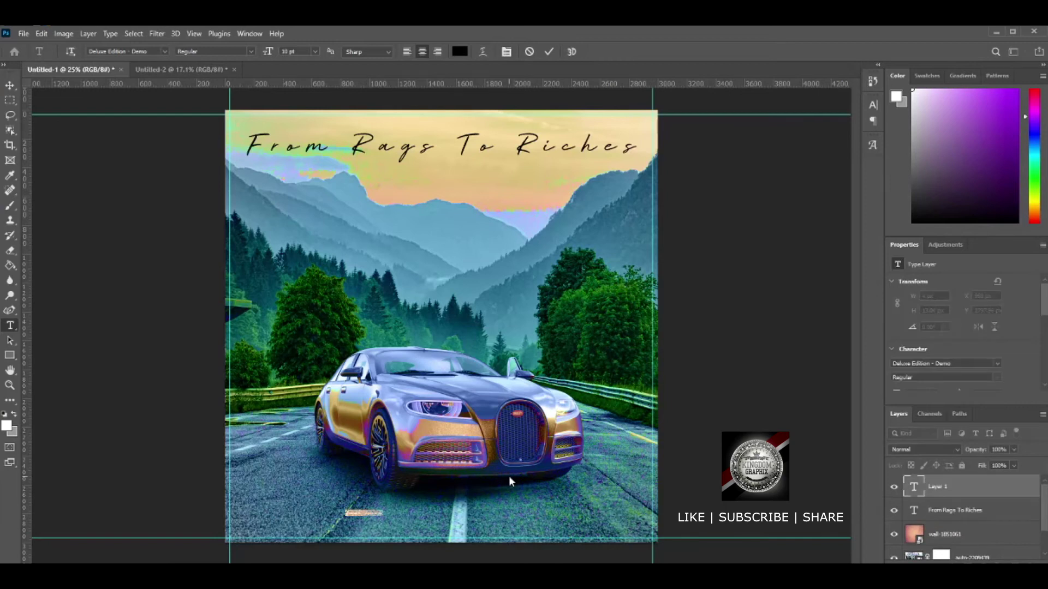
key("BackSpace")
type("graphix Graphix")
left_click(15, 86)
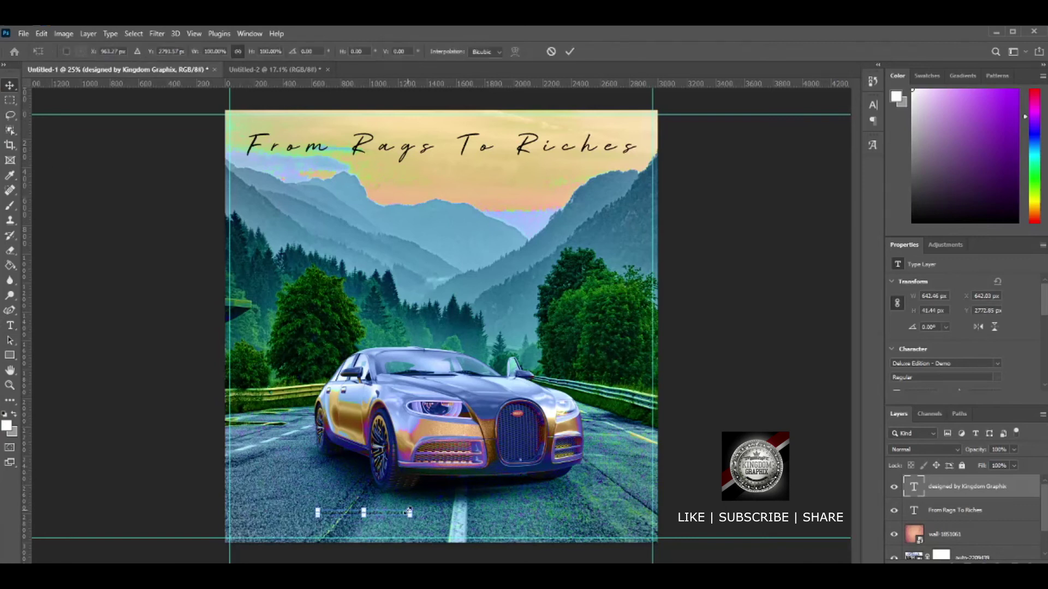
Move the credit text down to the bottom centre of the cover.
left_click(410, 512)
left_click_drag(415, 502, 393, 524)
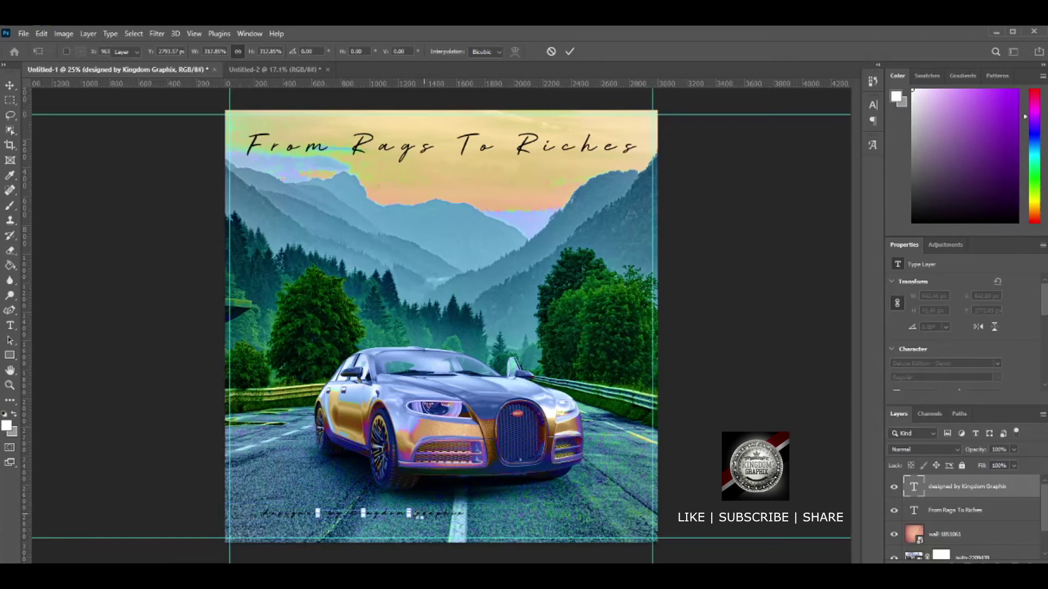
key("Escape")
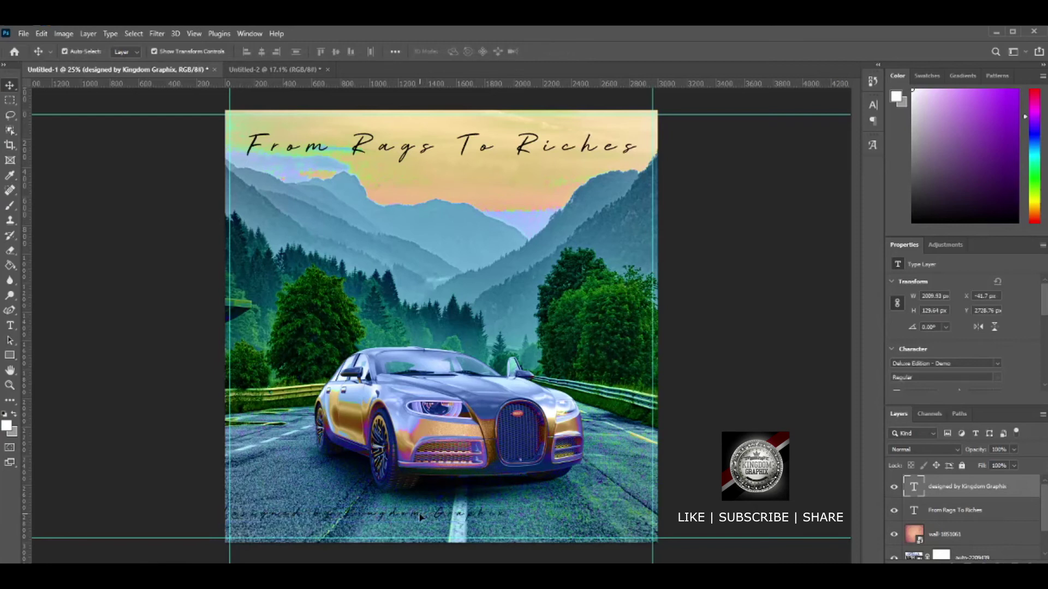
left_click_drag(425, 517, 497, 517)
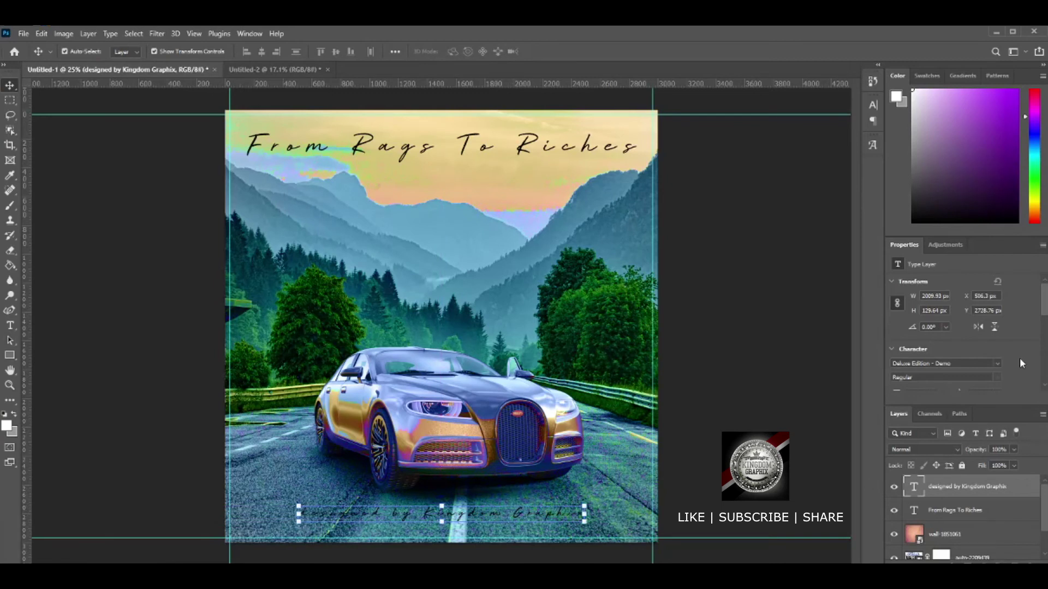
Change the credit text colour to white (ffffff).
scroll(1020, 358, "down", 4)
left_click(991, 357)
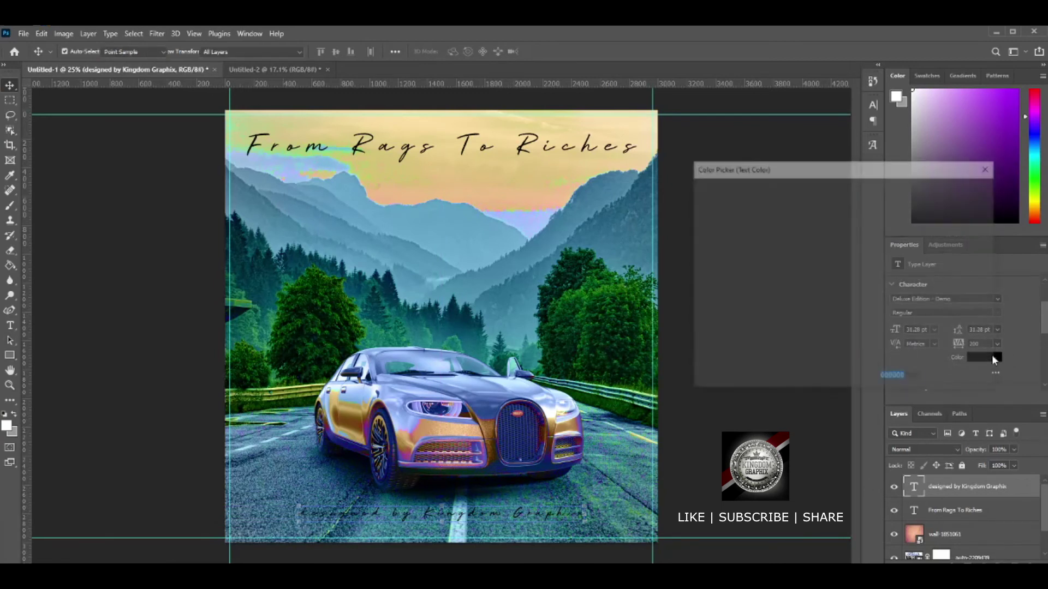
type("ffffff")
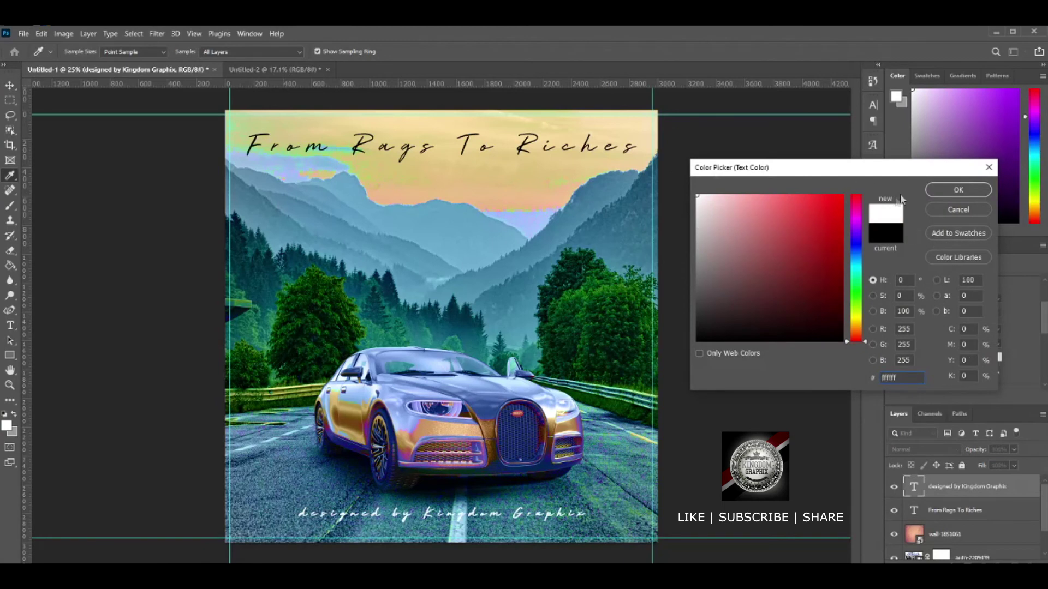
left_click(955, 190)
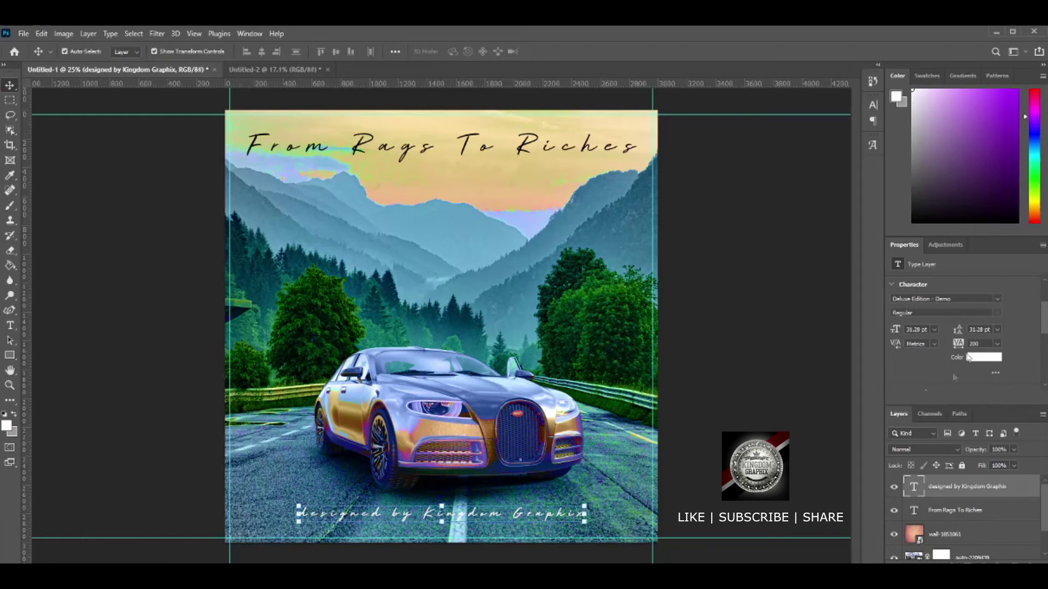
Set the credit line in Nexa Light and scale it down slightly.
left_click(962, 298)
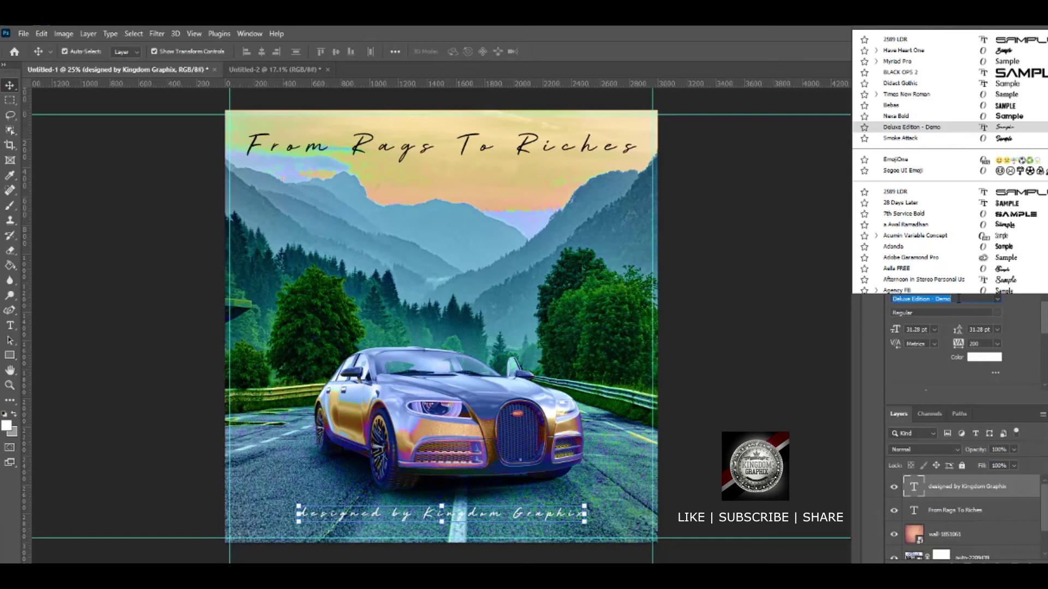
type("nex")
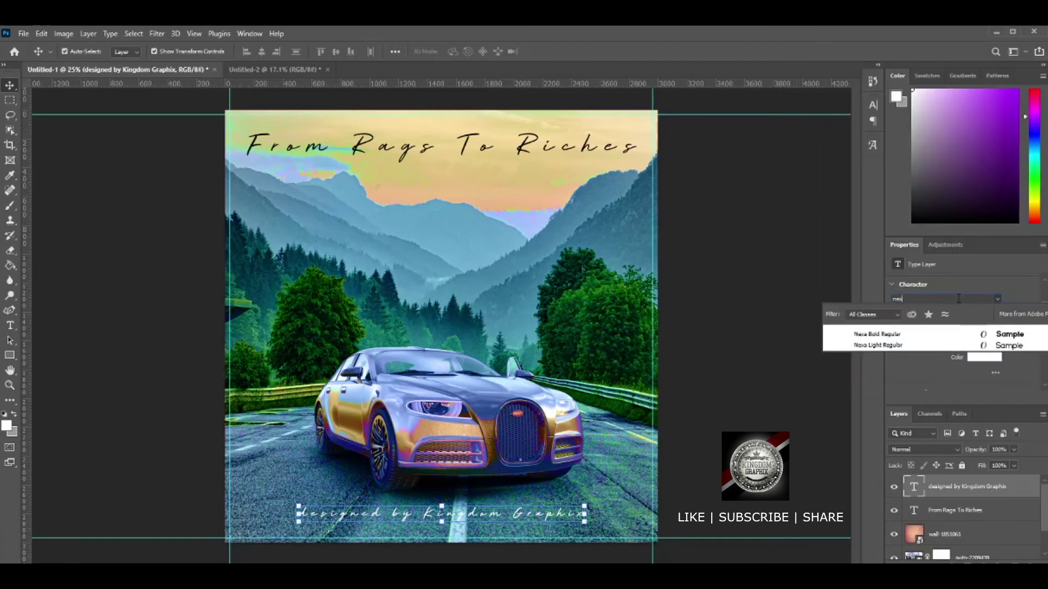
left_click(941, 345)
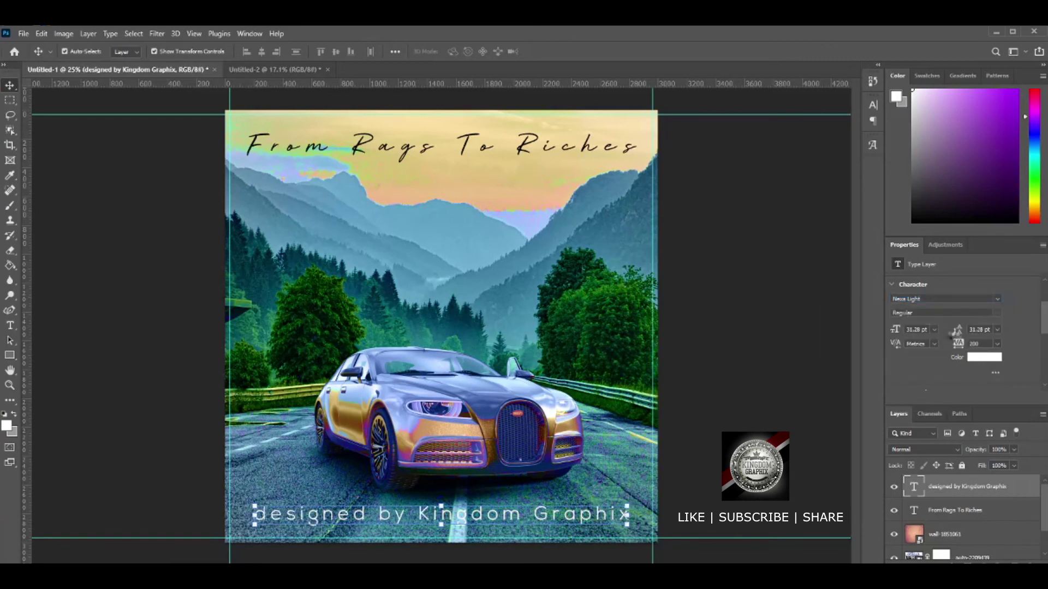
left_click(627, 505)
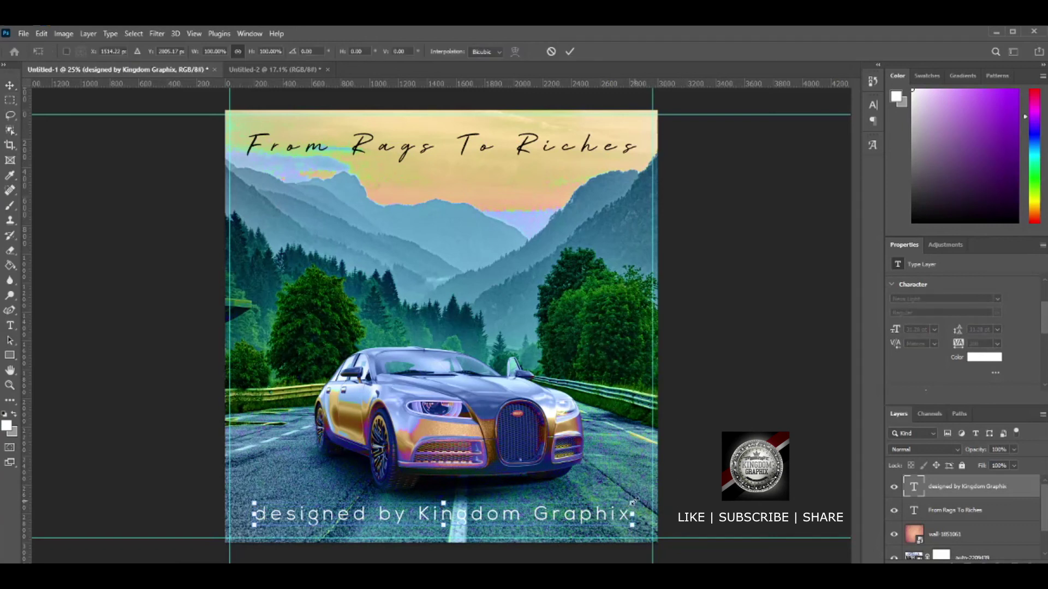
left_click_drag(633, 502, 548, 528)
Apply the credit's scaling, then set its tracking to 600 and deselect it.
key("Return")
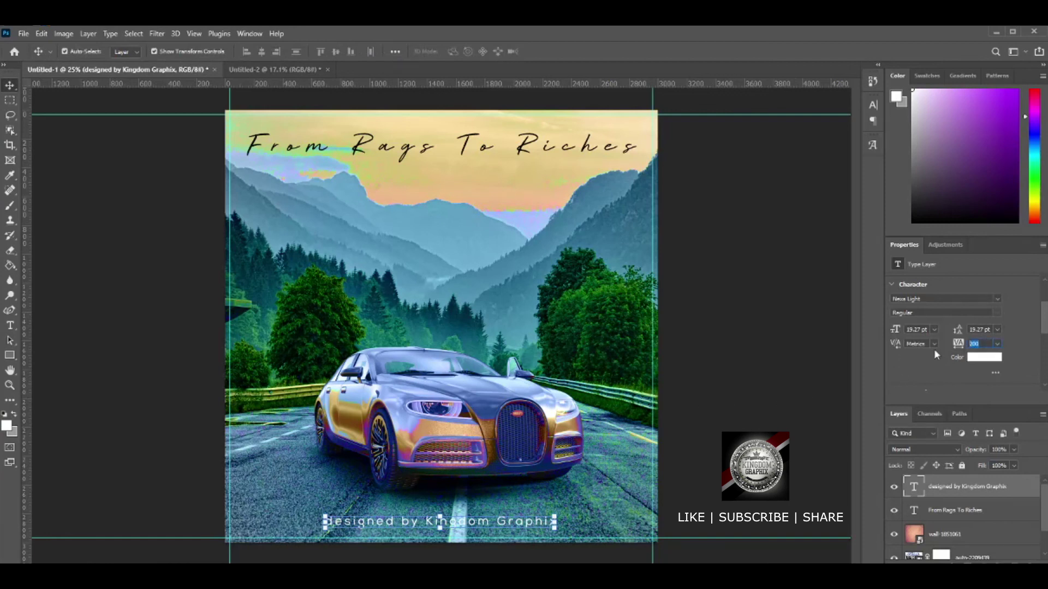
type("600")
key("Return")
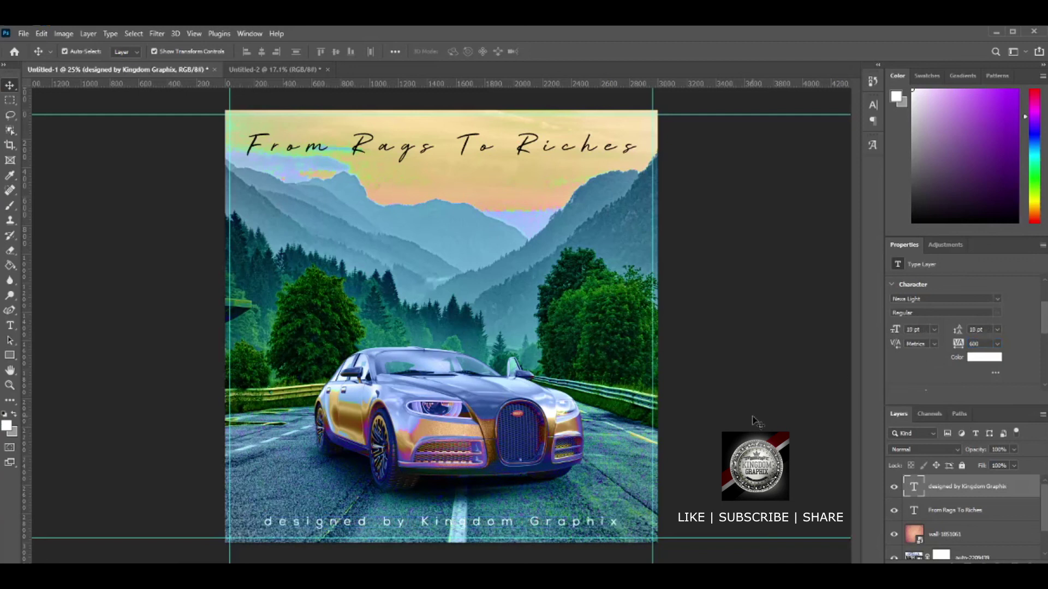
left_click(752, 416)
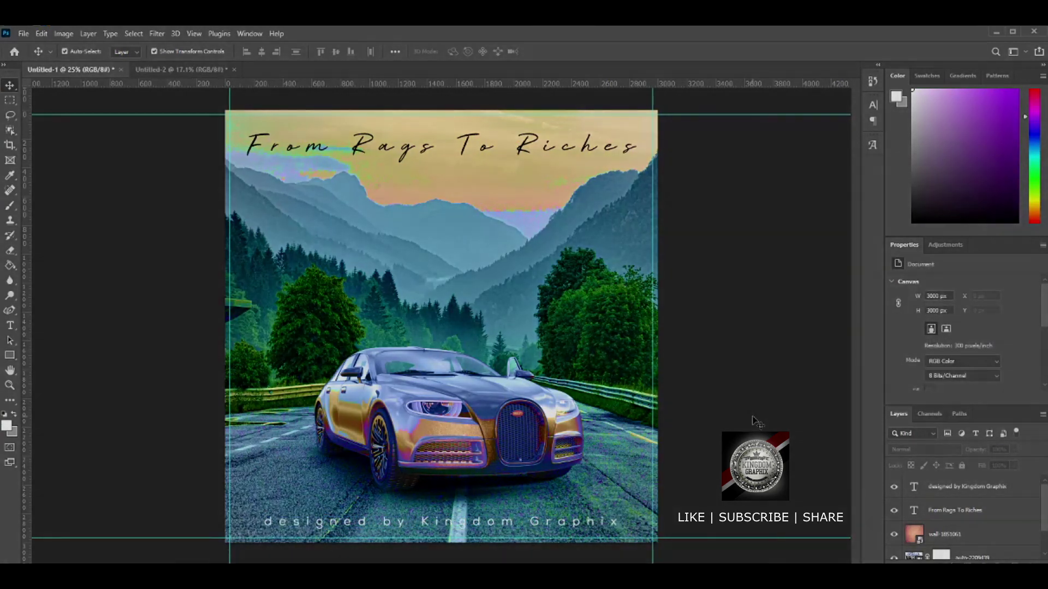